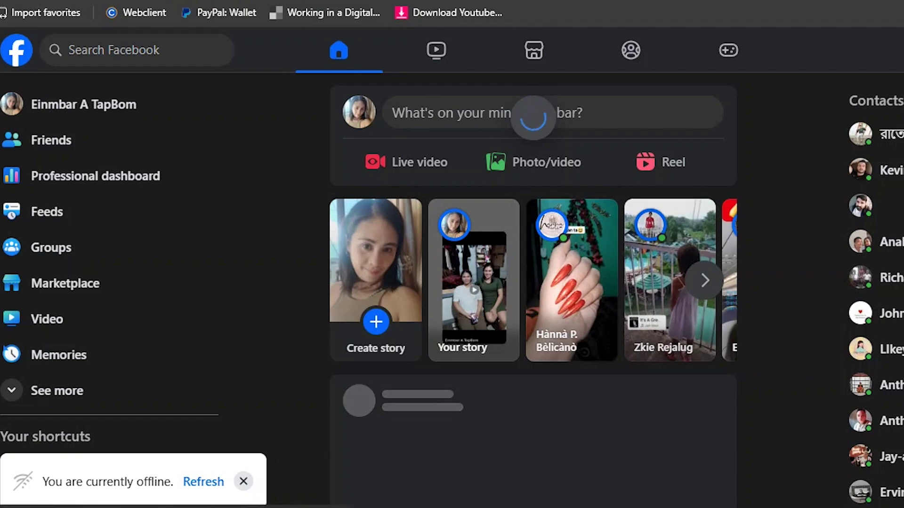
Open the Canva home page in a new browser tab
key("ctrl+t")
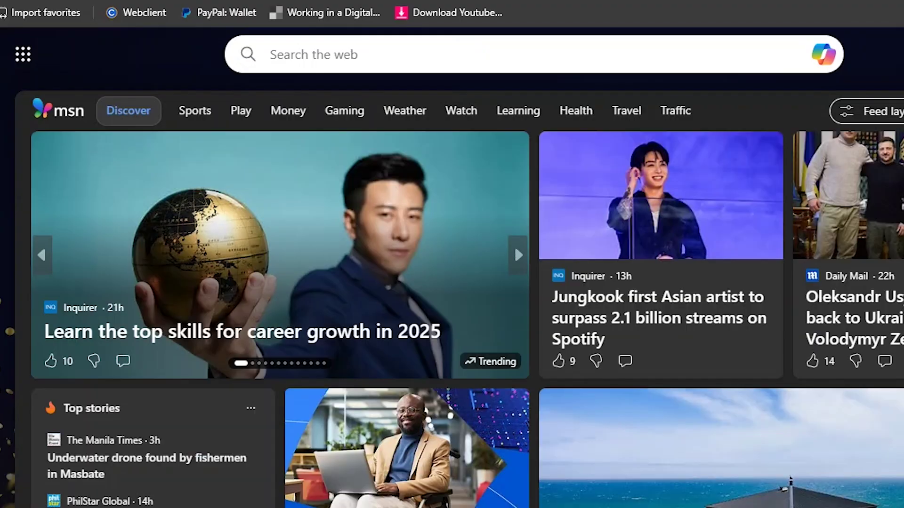
type("canva")
key("Return")
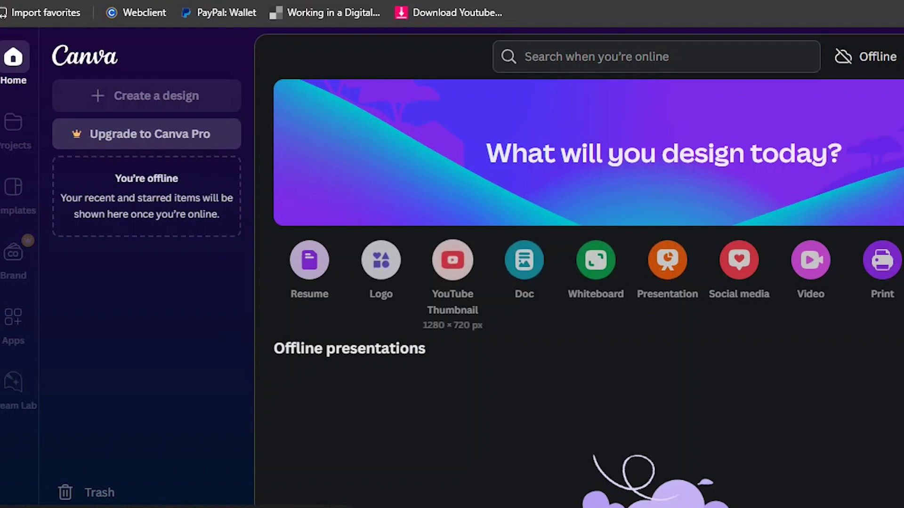
Check the list of available Wi-Fi networks for the offline computer
key("super+a")
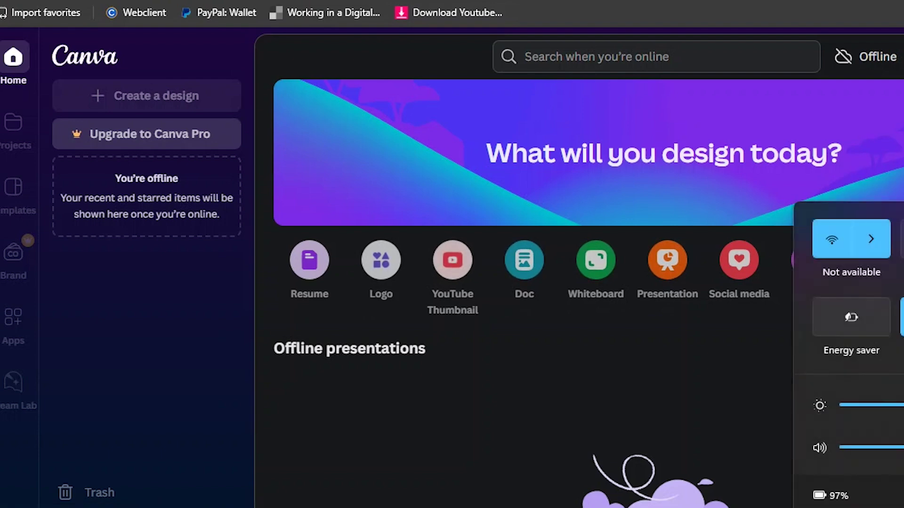
left_click(870, 238)
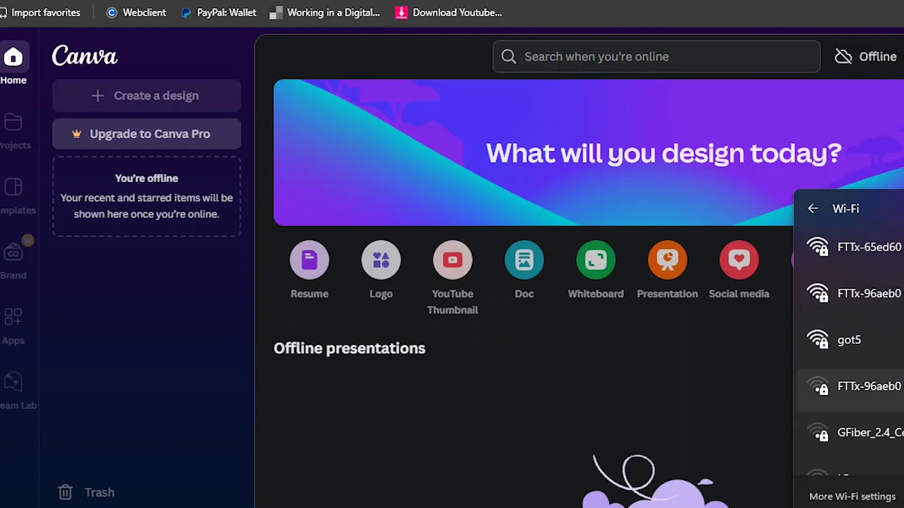
key("Escape")
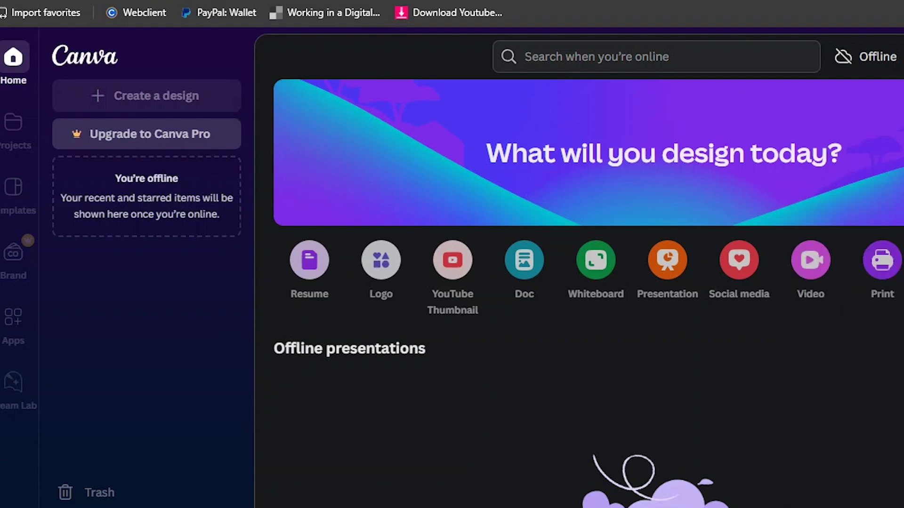
key("alt+Tab")
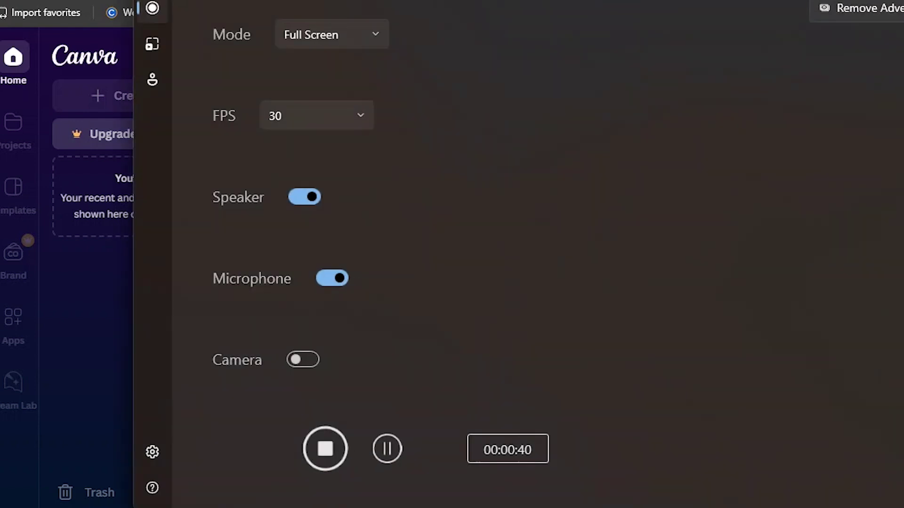
key("alt+Tab")
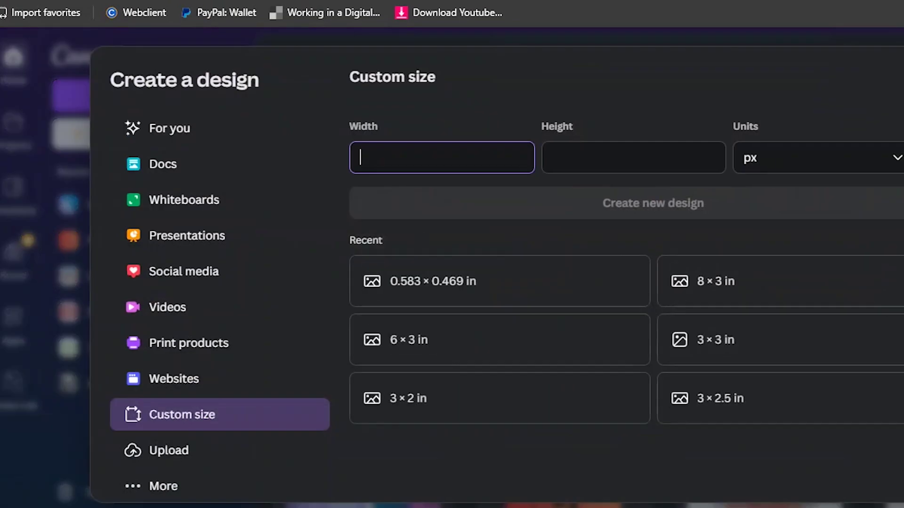
Create a blank YouTube Thumbnail design from the popular design types
key("Escape")
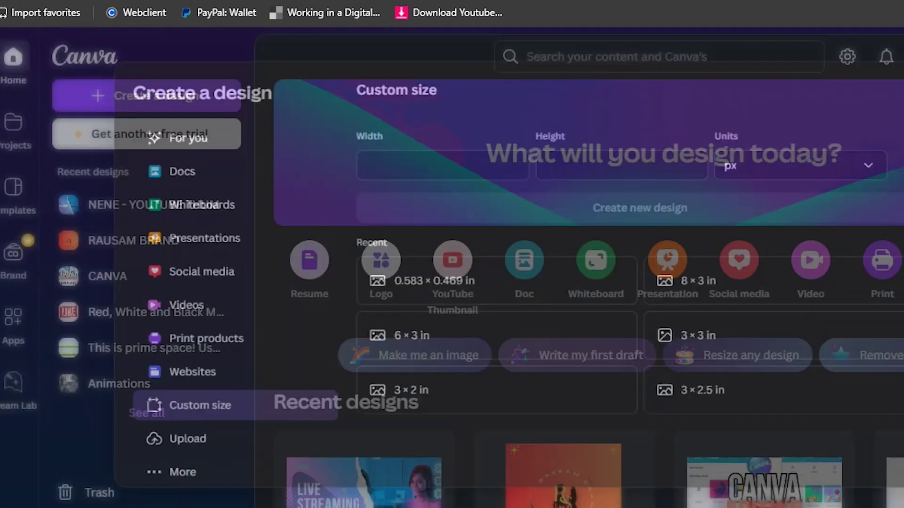
scroll(588, 277, "right", 3)
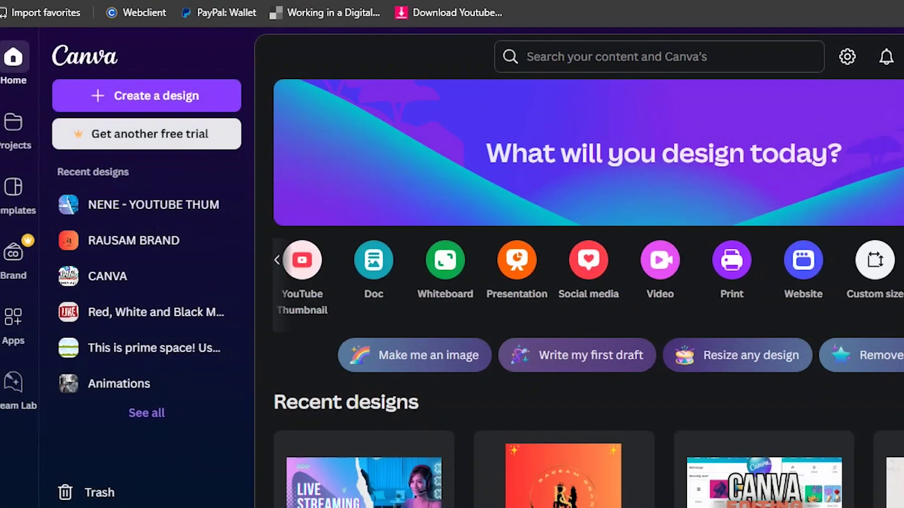
left_click(147, 95)
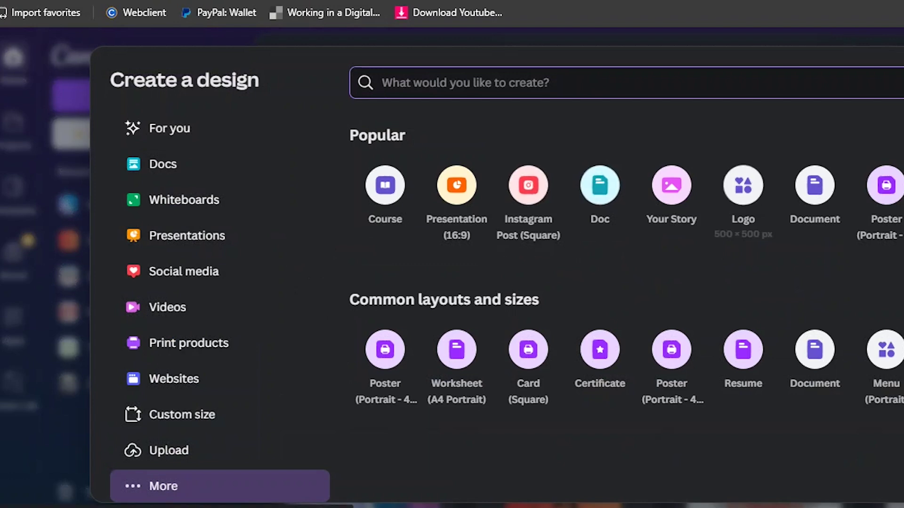
left_click(902, 185)
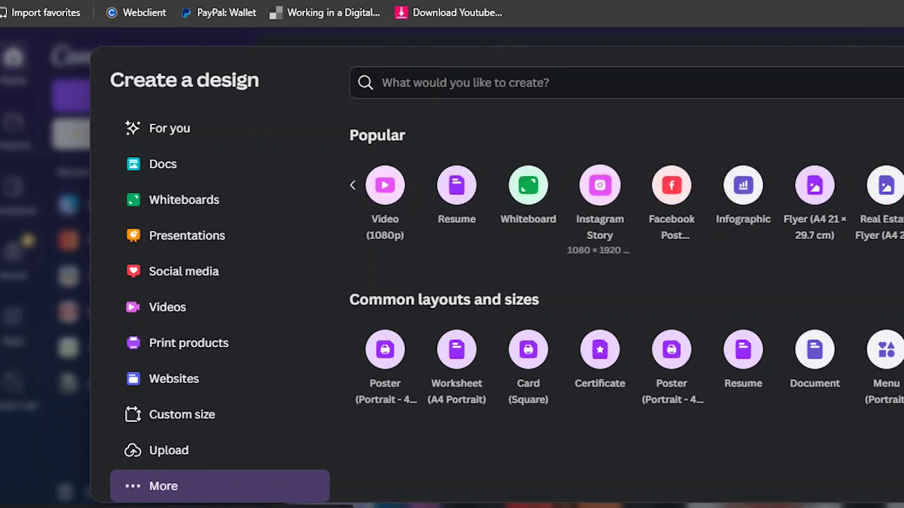
left_click(901, 185)
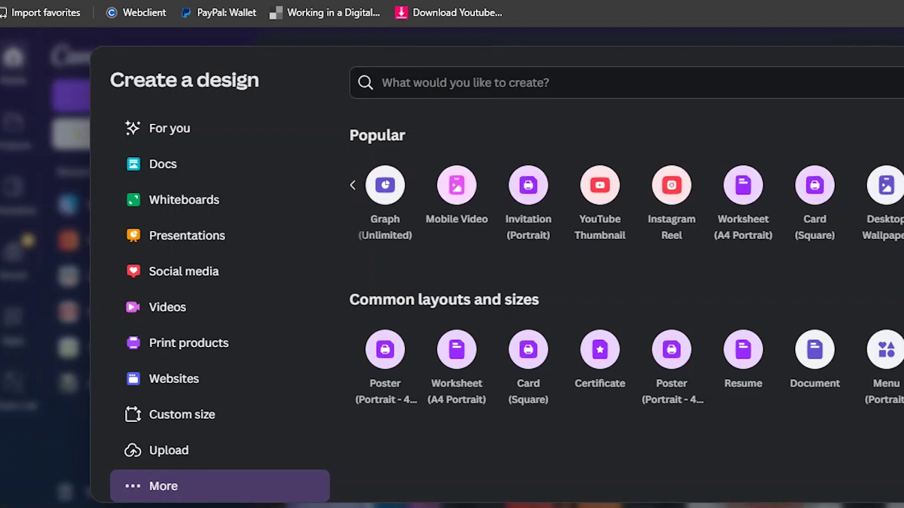
left_click(599, 185)
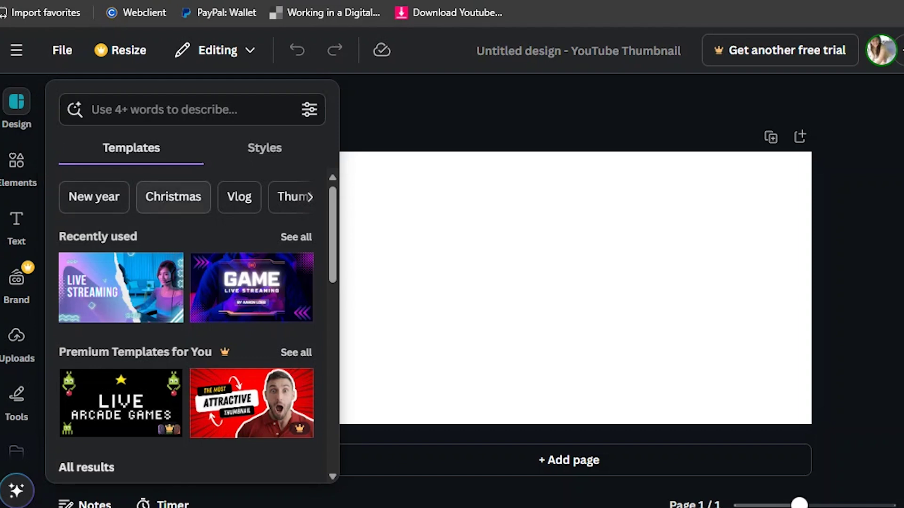
Browse the template categories and filter the templates by Movie
left_click(309, 196)
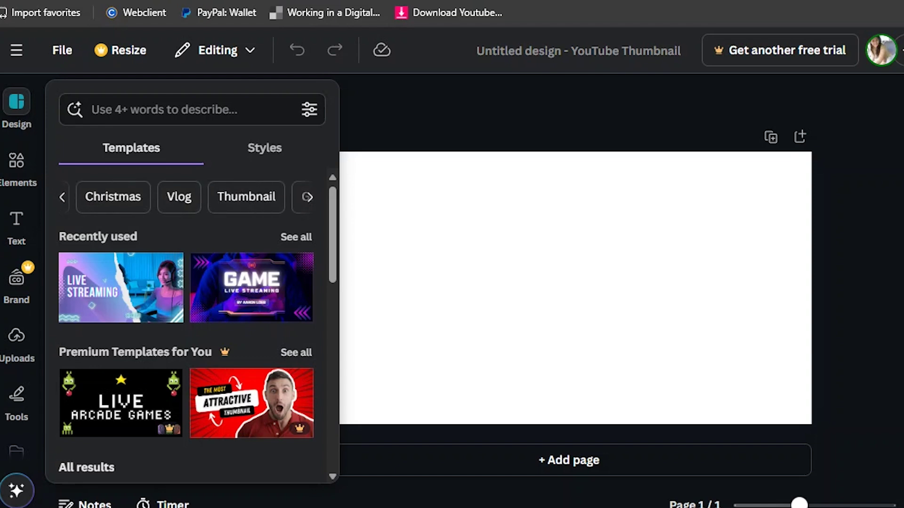
scroll(242, 197, "right", 3)
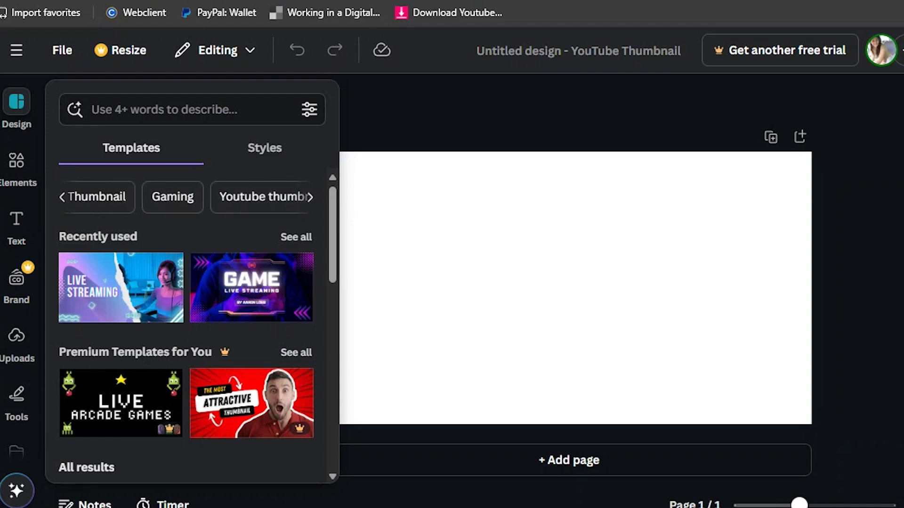
scroll(242, 197, "right", 2)
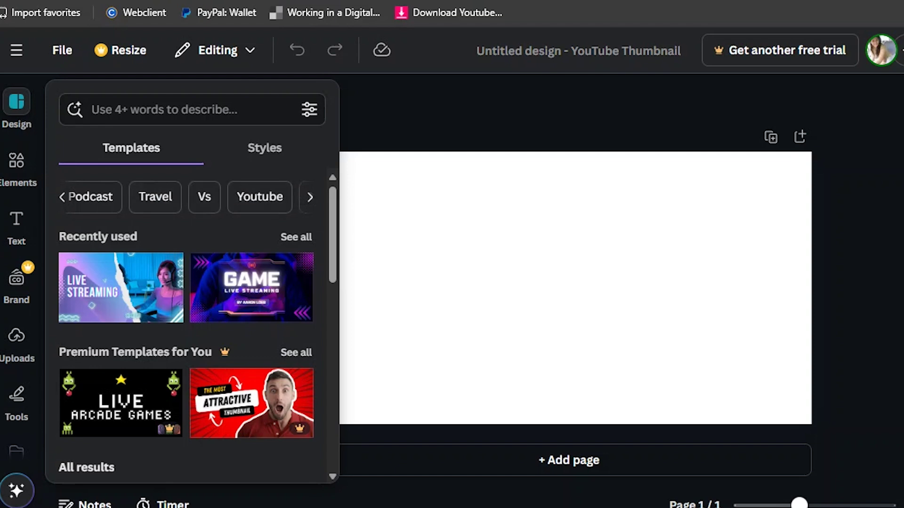
scroll(242, 197, "right", 2)
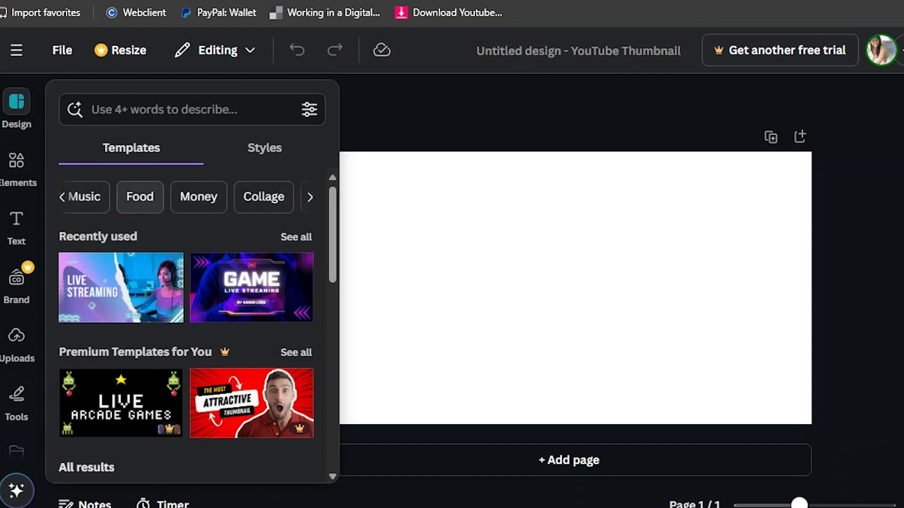
scroll(263, 196, "right", 2)
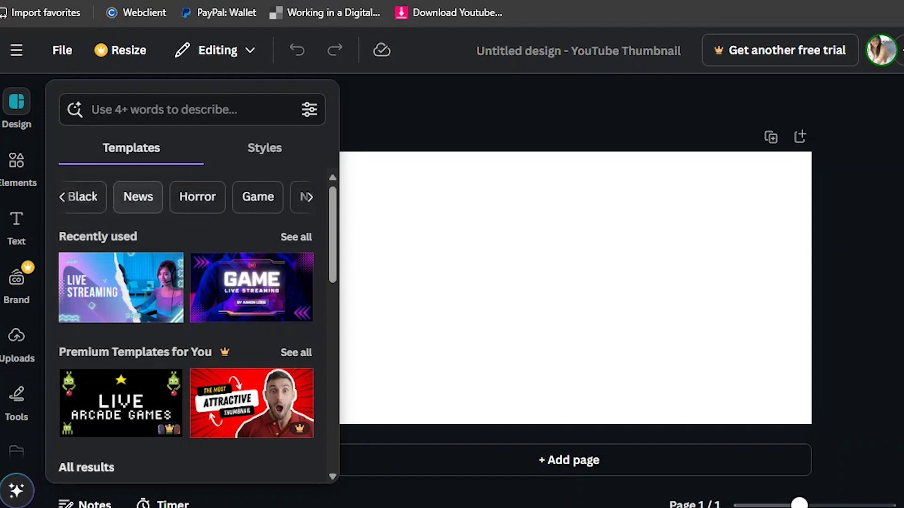
scroll(258, 196, "right", 3)
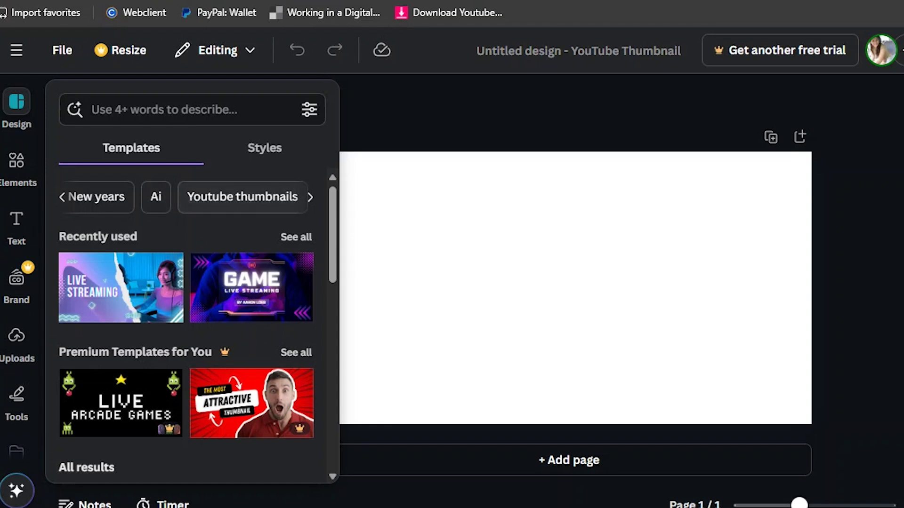
scroll(242, 197, "right", 2)
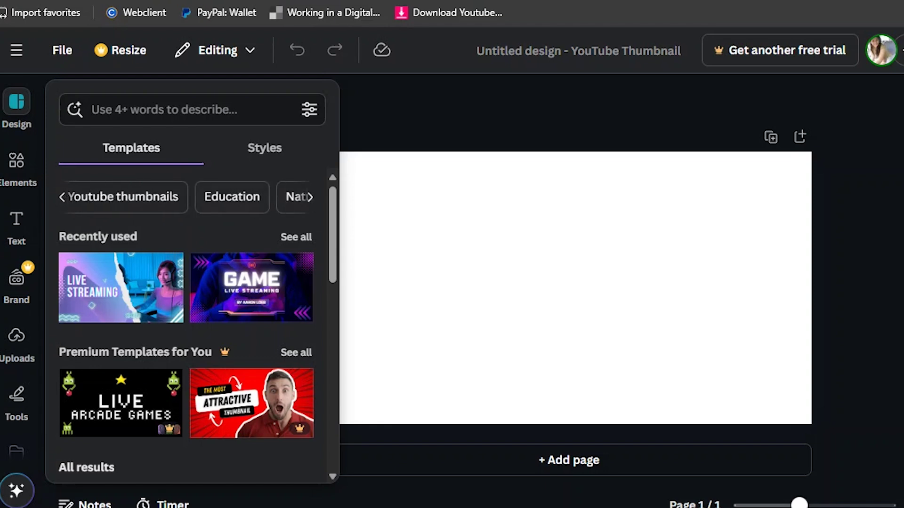
scroll(188, 197, "right", 3)
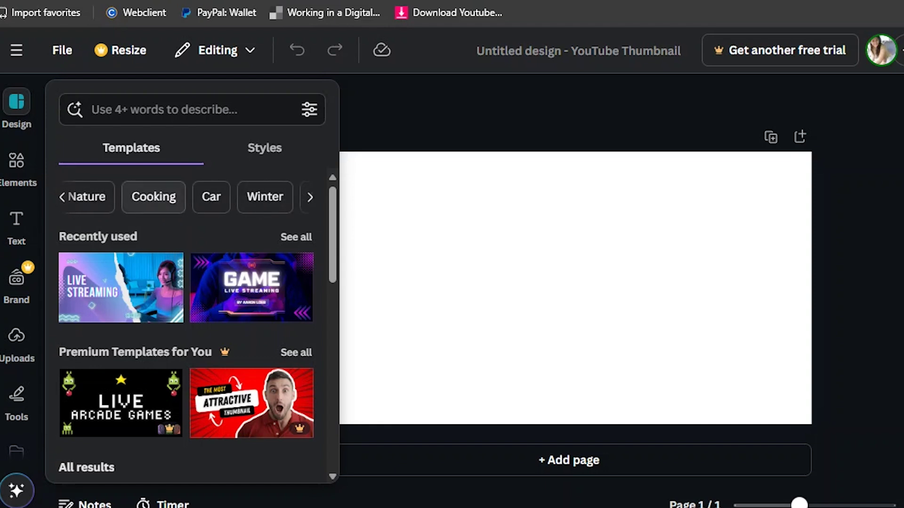
scroll(165, 196, "right", 3)
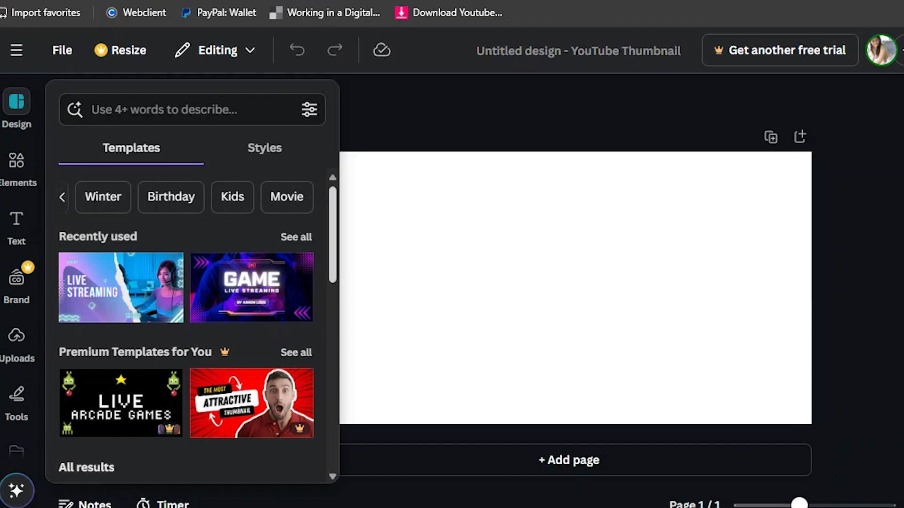
left_click(287, 196)
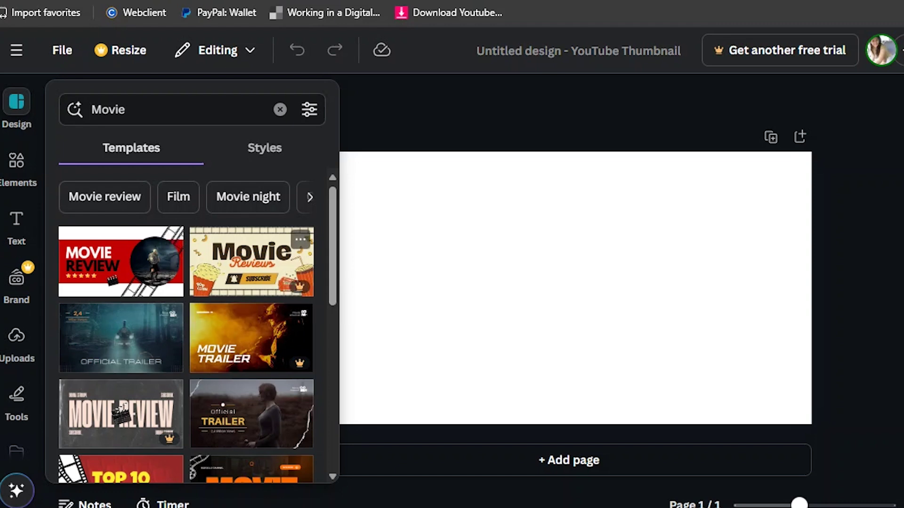
Apply the red and white Movie Review template with the warrior photo to the blank page
scroll(185, 325, "down", 2)
scroll(186, 325, "up", 2)
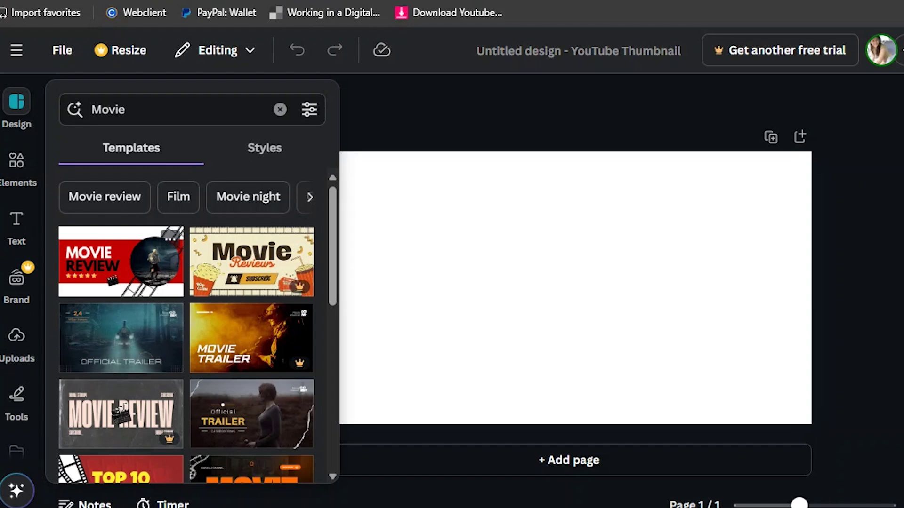
left_click(121, 262)
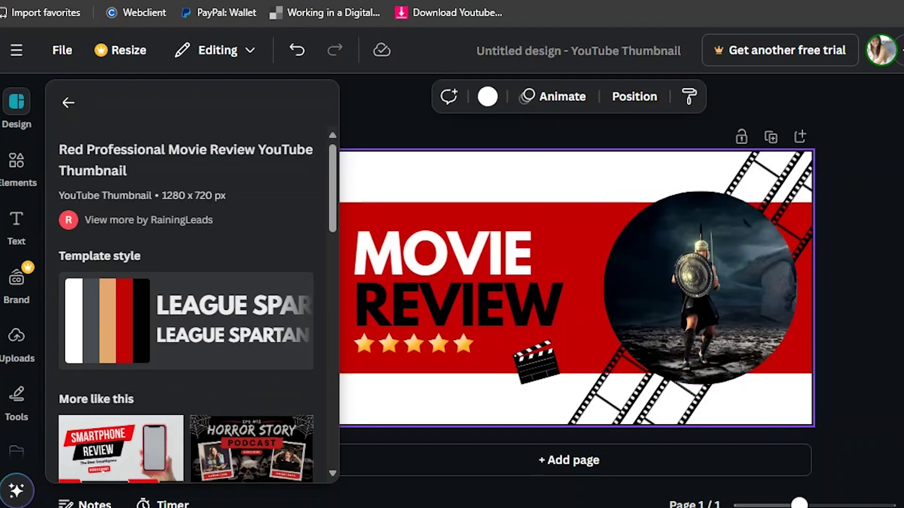
key("Escape")
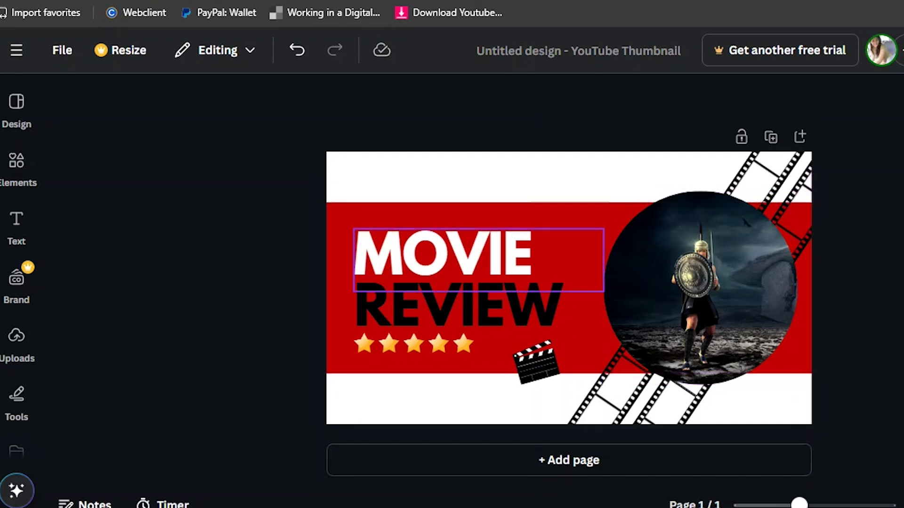
Examine the template's individual elements, including the MOVIE and REVIEW texts, the round warrior photo and the page background
left_click(443, 254)
double_click(442, 255)
double_click(459, 306)
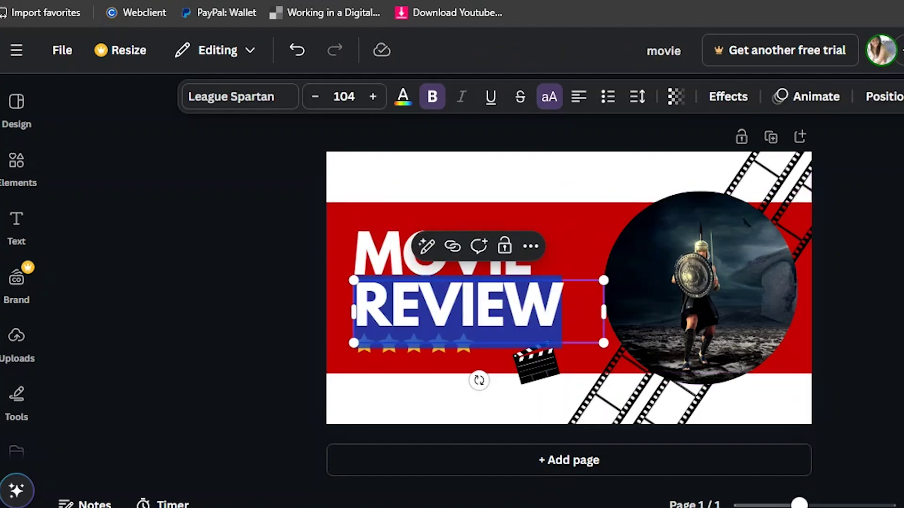
key("Escape")
left_click(579, 236)
left_click(518, 177)
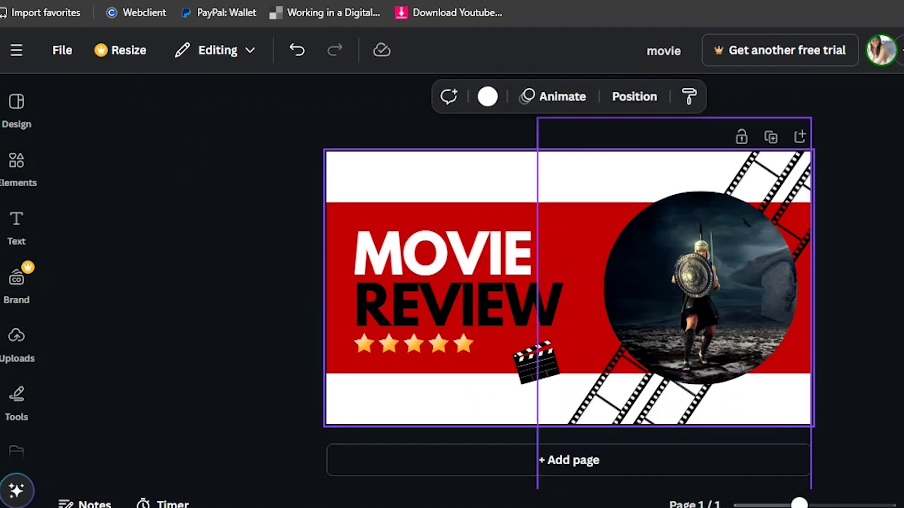
left_click(700, 288)
left_click(762, 179)
key("Tab")
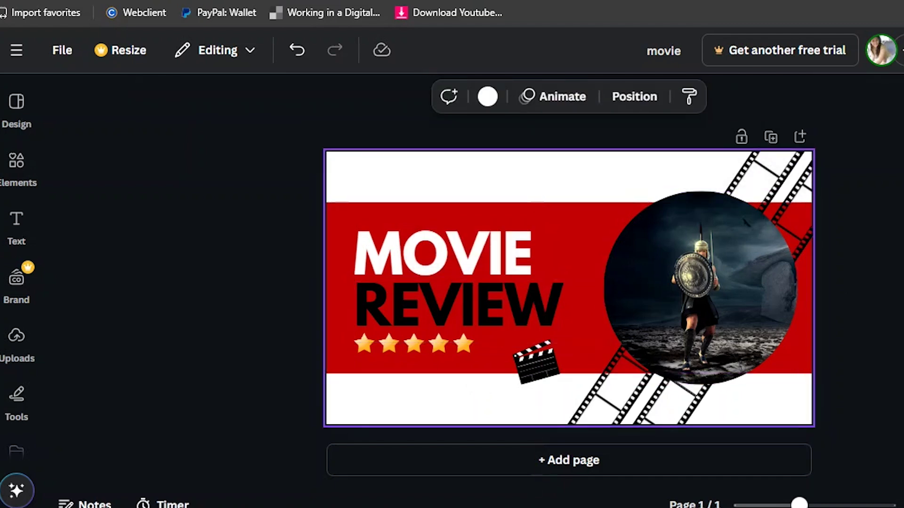
key("Tab")
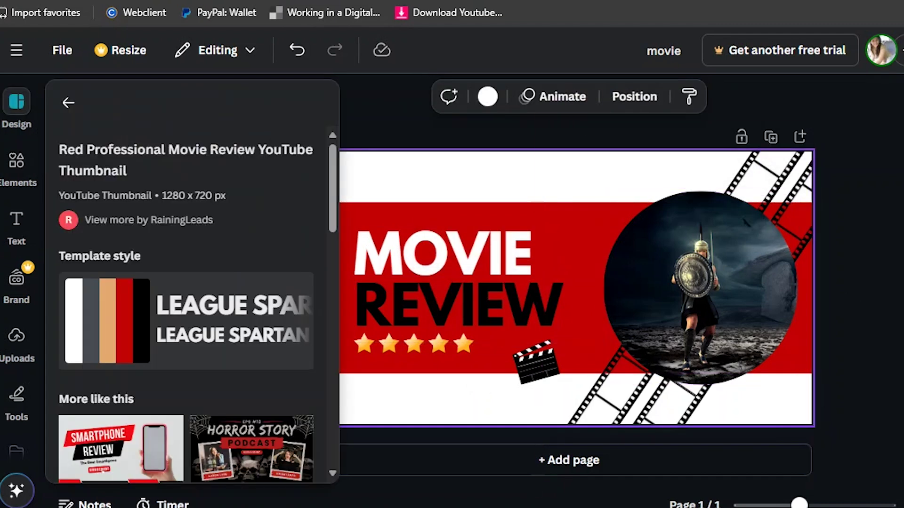
key("Escape")
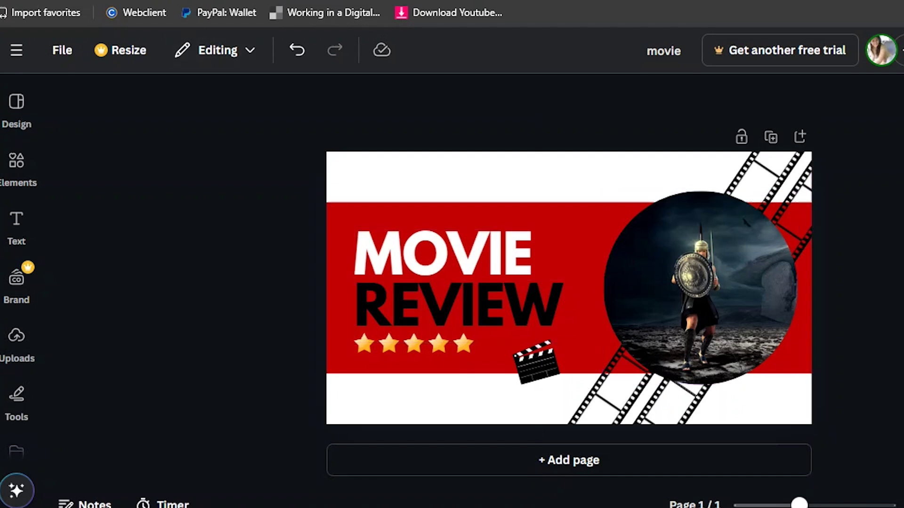
Browse the templates similar to the applied one and the other Movie templates for alternatives
mouse_move(16, 112)
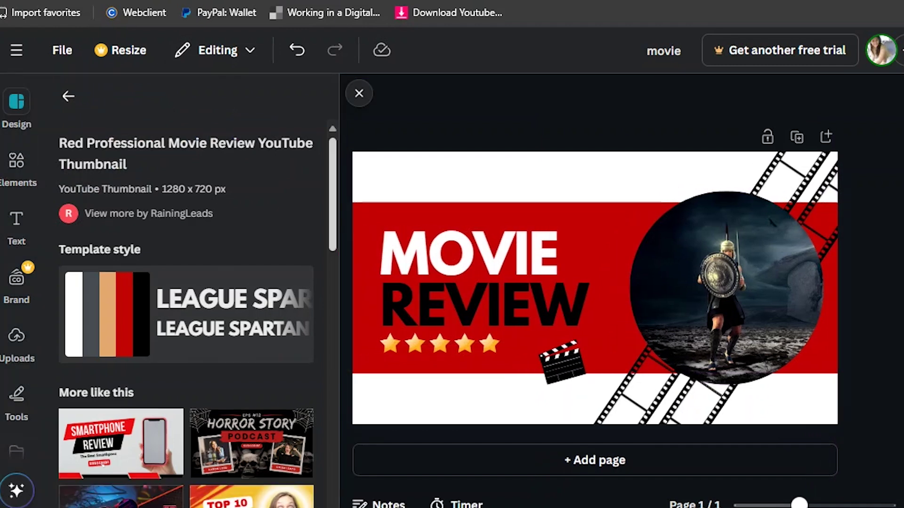
scroll(186, 292, "down", 5)
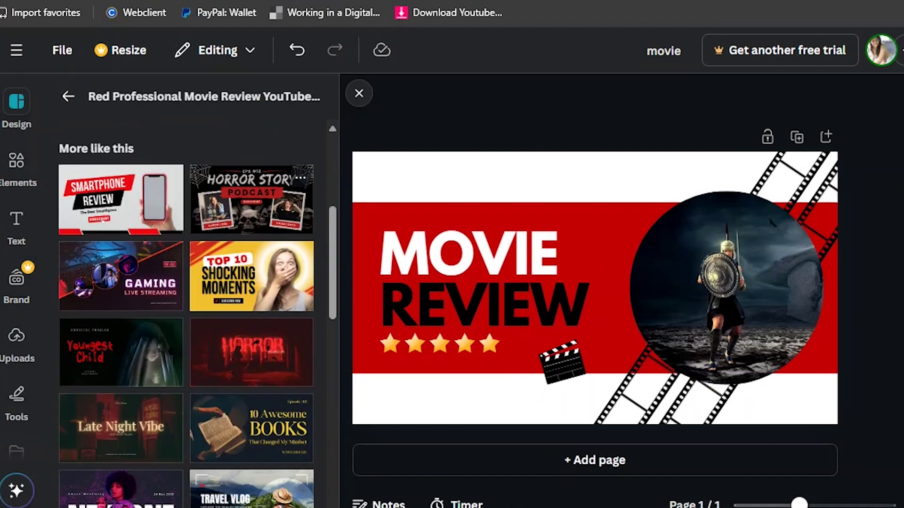
scroll(186, 292, "up", 5)
left_click(68, 96)
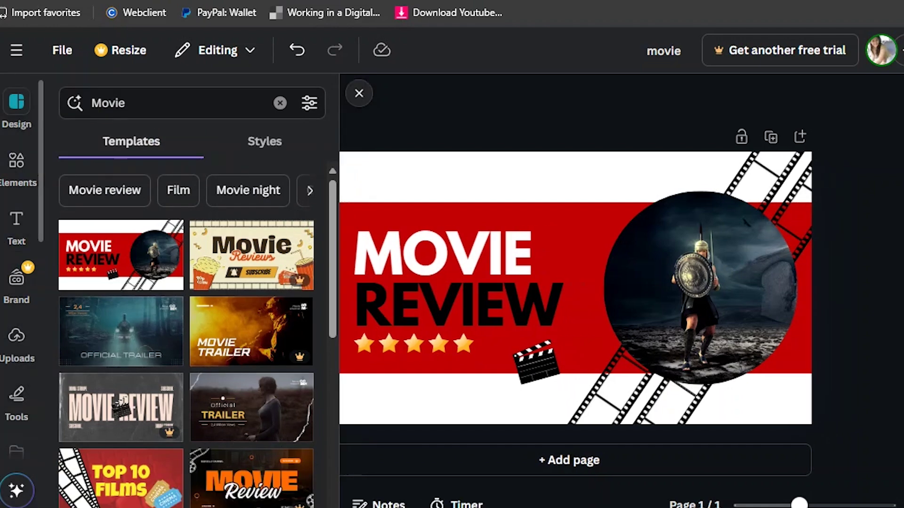
scroll(186, 330, "down", 10)
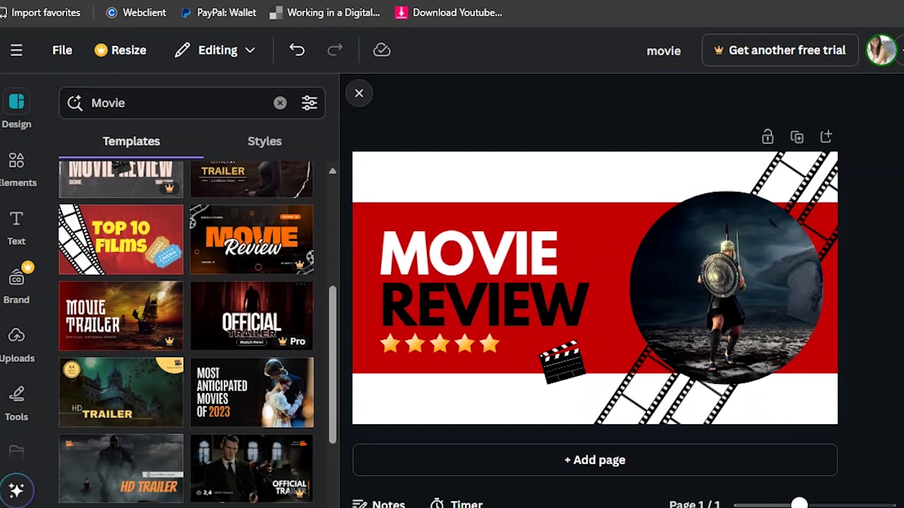
Apply the Black Movie Trailer template with the couple photo and examine its camera icon, text elements and background photo
scroll(186, 330, "up", 3)
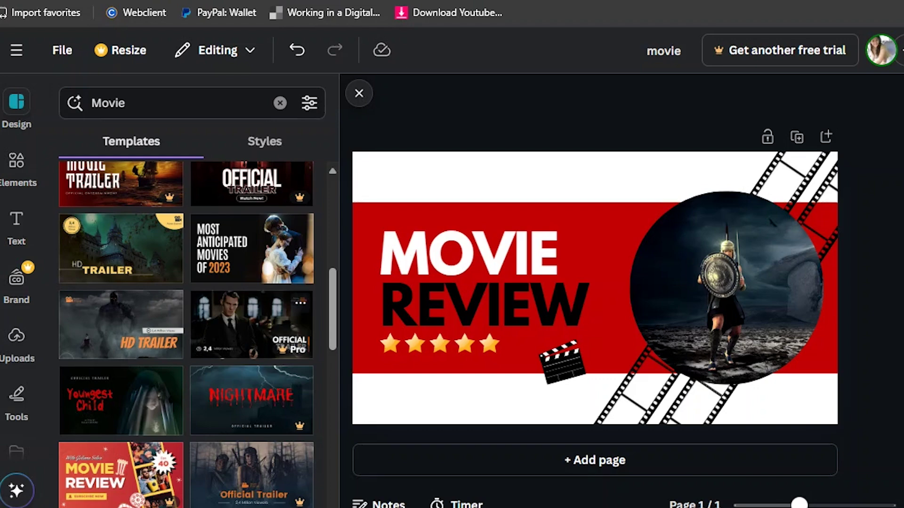
scroll(186, 330, "down", 10)
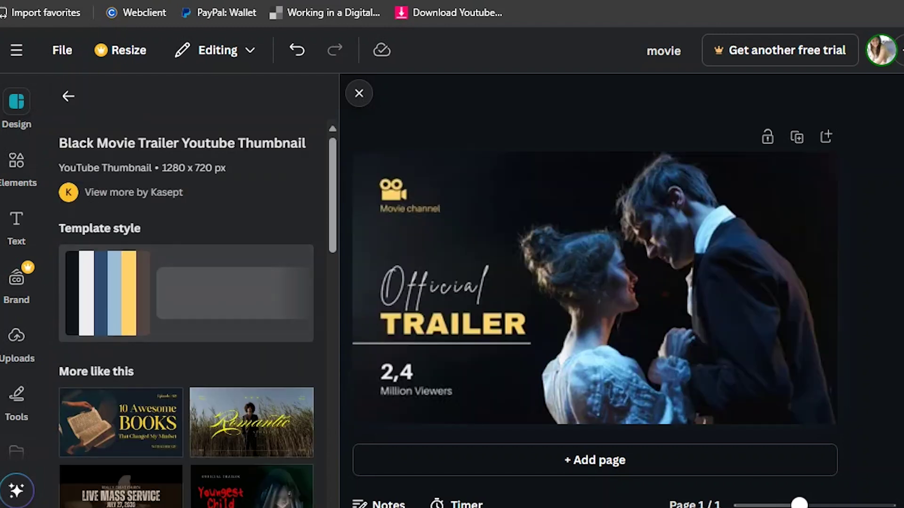
left_click(490, 226)
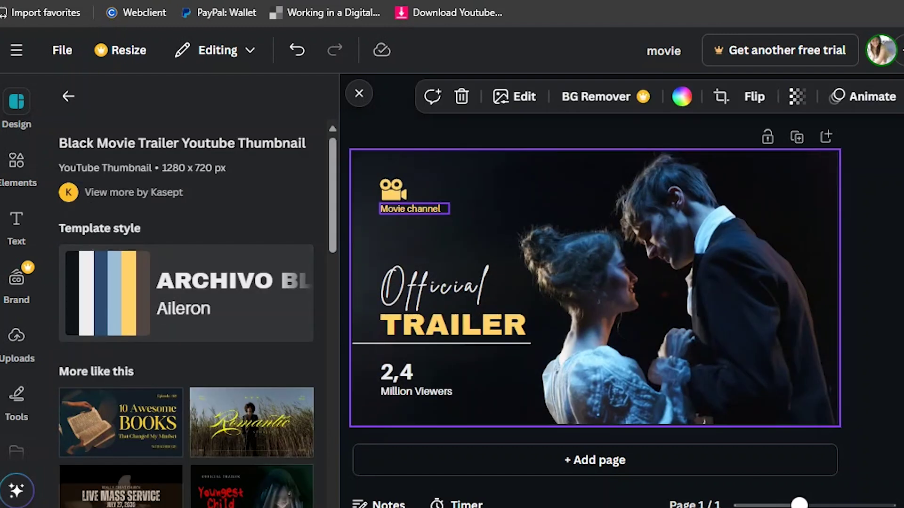
left_click(393, 190)
left_click(409, 208)
left_click(453, 325)
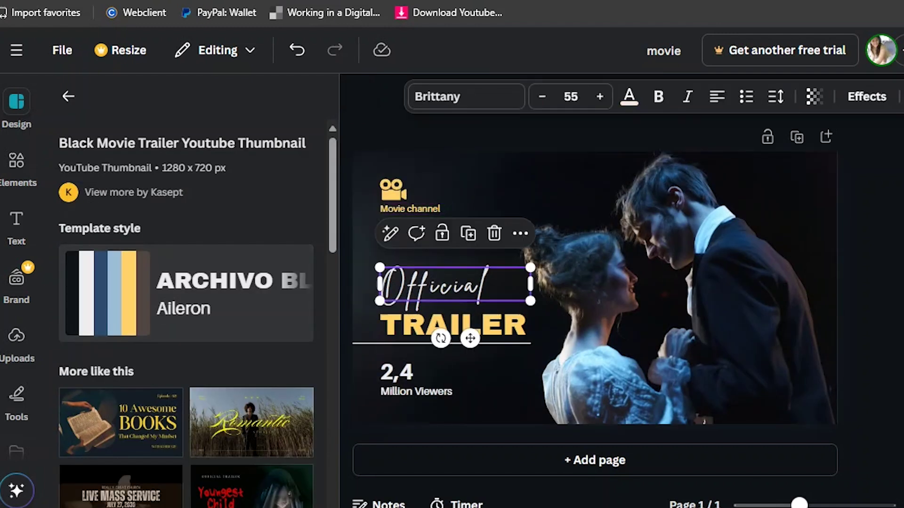
left_click(396, 372)
left_click(489, 377)
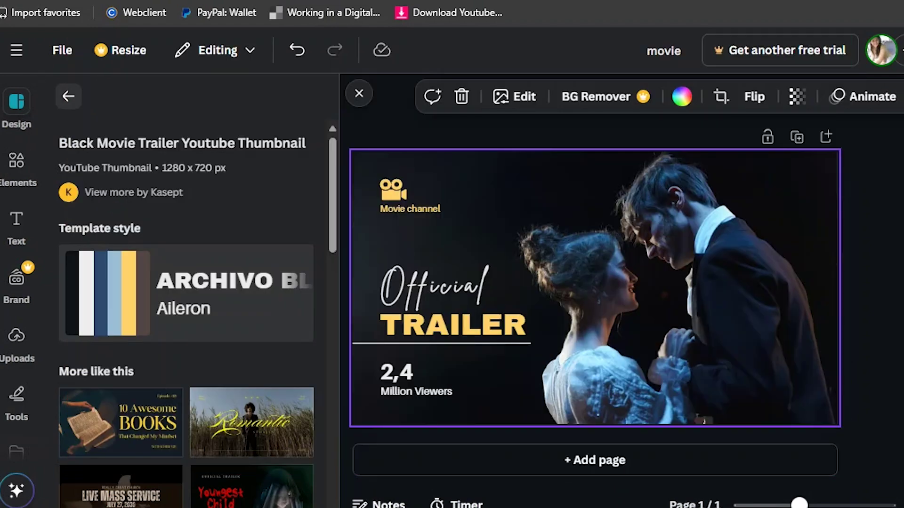
Try to apply the premium Short Movie template with the embracing people from the Movie results
left_click(68, 96)
scroll(186, 306, "down", 3)
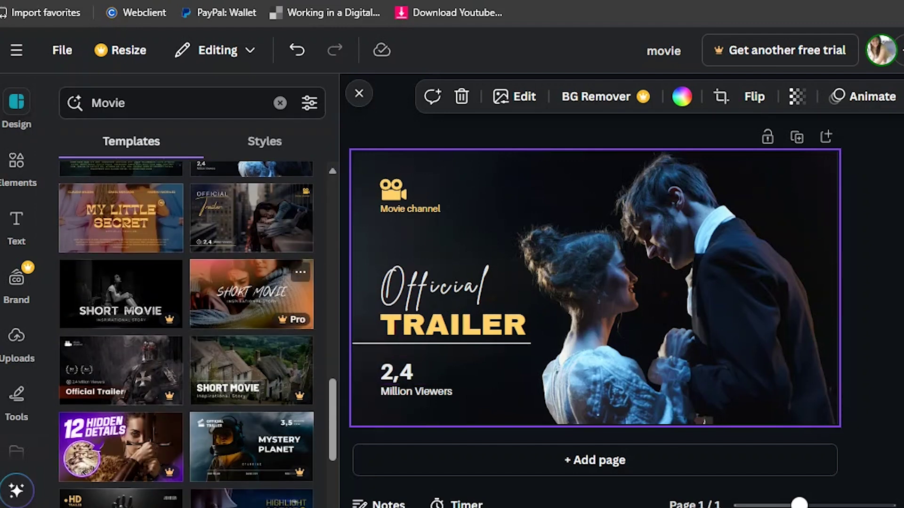
left_click(251, 292)
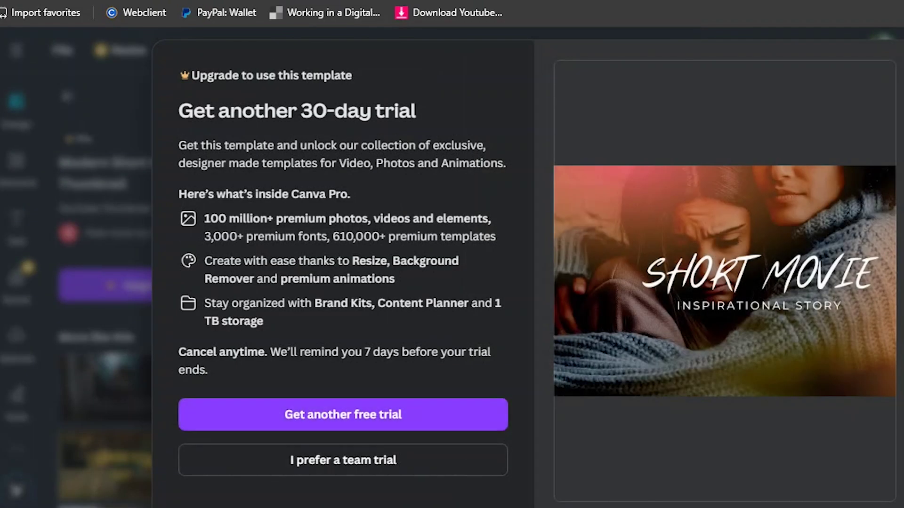
key("Escape")
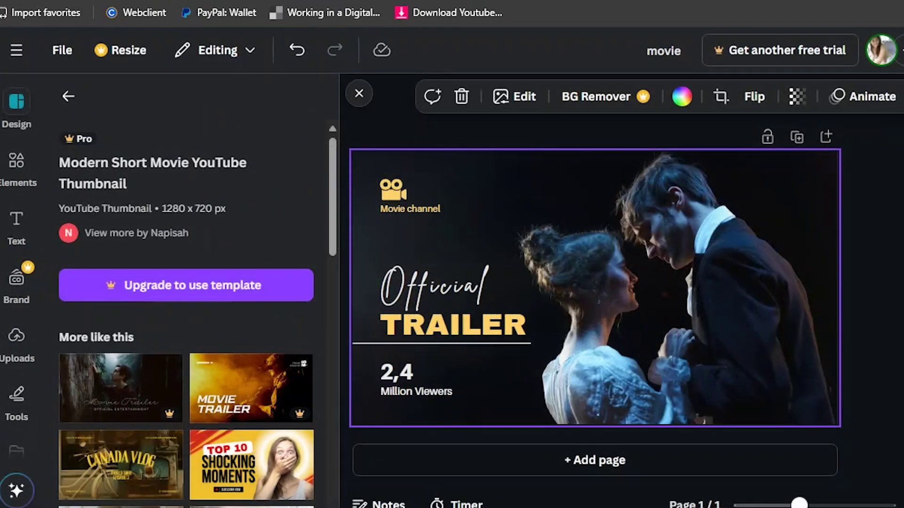
Apply the Black Classic The Dark Places template with the raised hand photo from the Movie results
left_click(69, 96)
scroll(192, 329, "down", 5)
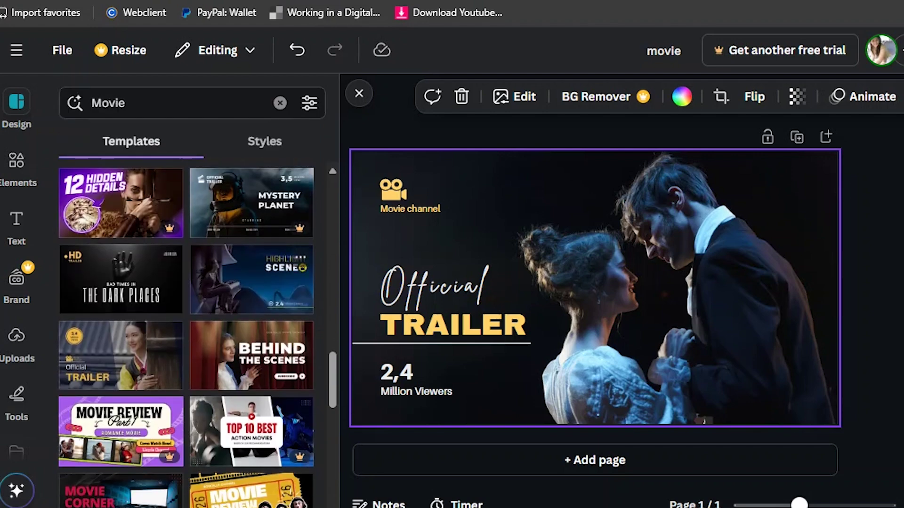
left_click(121, 279)
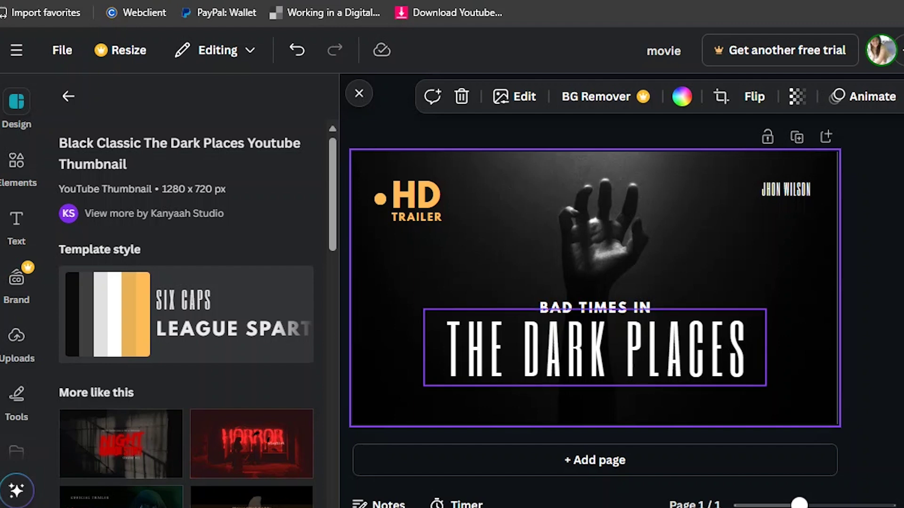
Examine the editable THE DARK PLACES title text
double_click(594, 349)
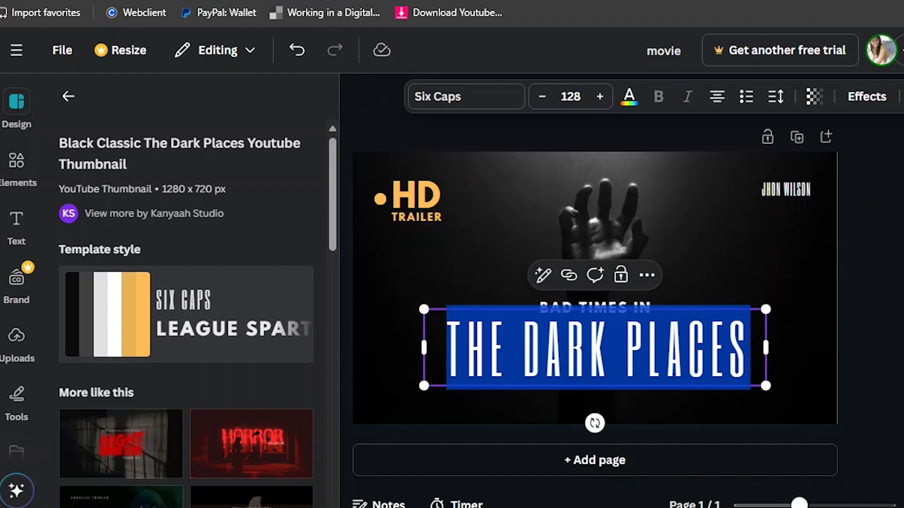
left_click(508, 245)
key("Escape")
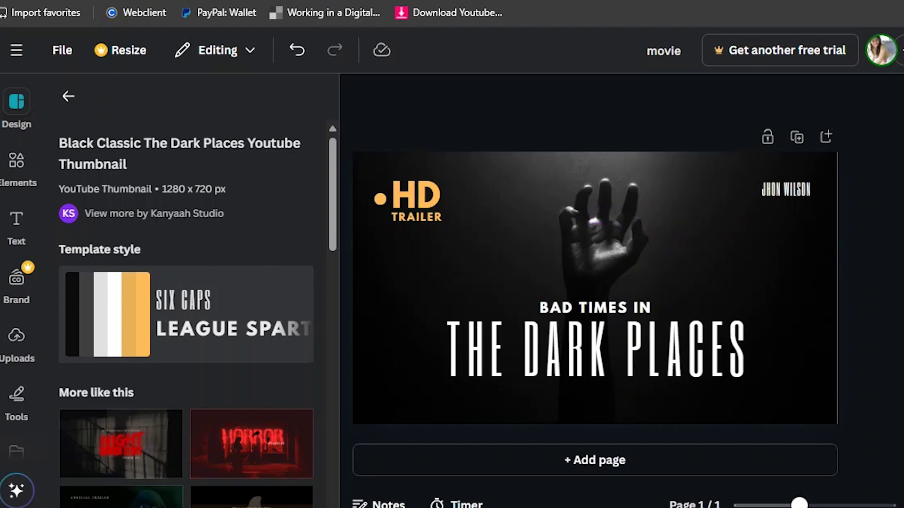
Delete the hand background photo together with the title texts and undo the deletion
left_click(594, 221)
key("Escape")
left_click(594, 221)
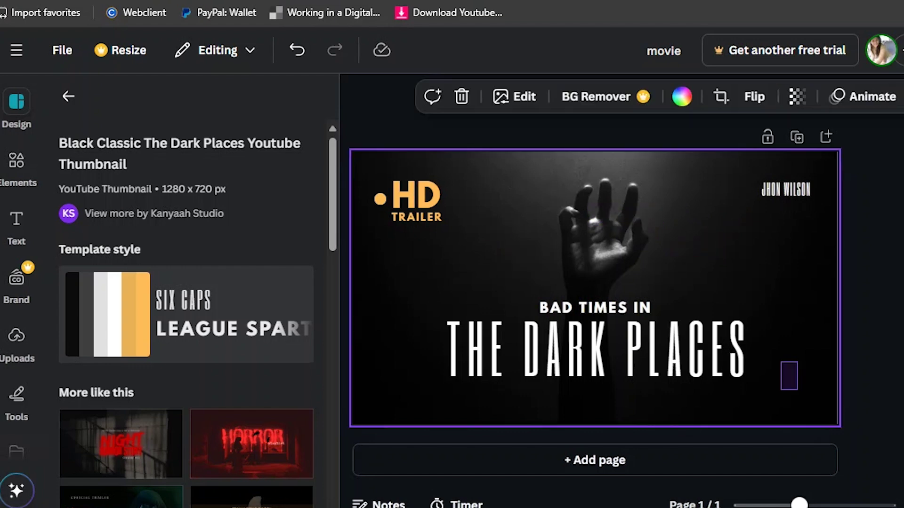
key("Delete")
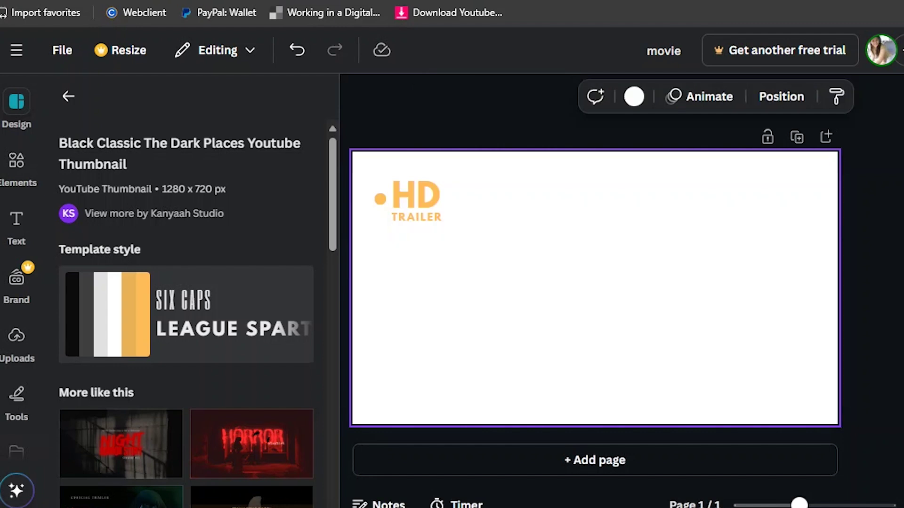
key("ctrl+z")
Apply the Black and Red Dark Minimalist Horror template and move its HORROR title slightly up and to the right
scroll(252, 363, "down", 2)
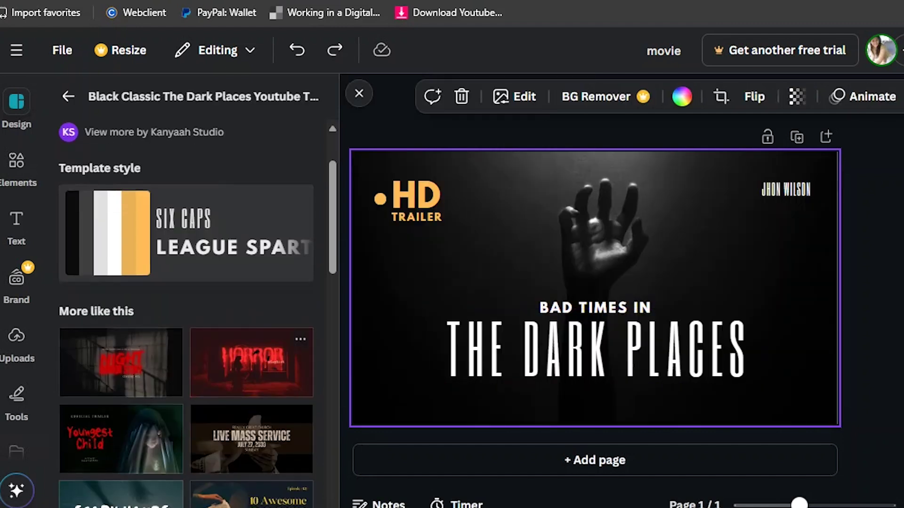
left_click(252, 363)
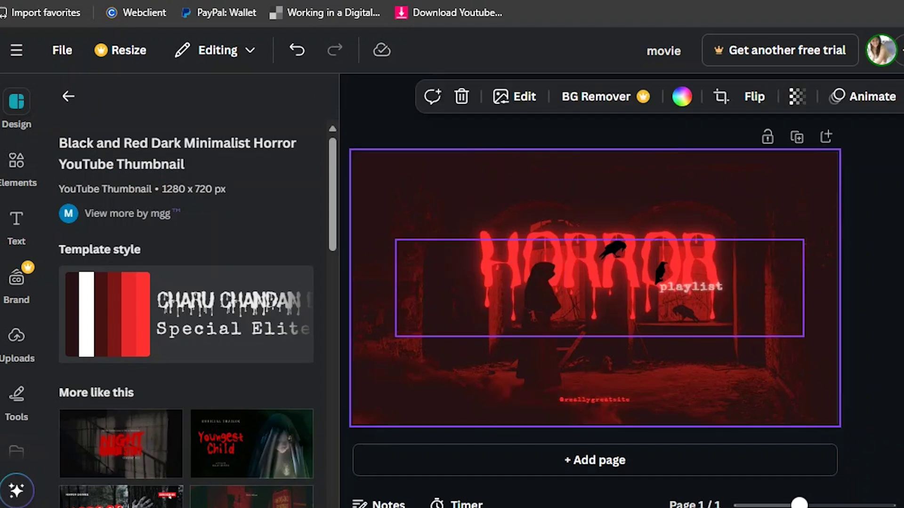
left_click(600, 288)
left_click_drag(599, 288, 612, 260)
Browse the fonts available for the HORROR title and try to apply the premium Architype Aubette font
double_click(613, 261)
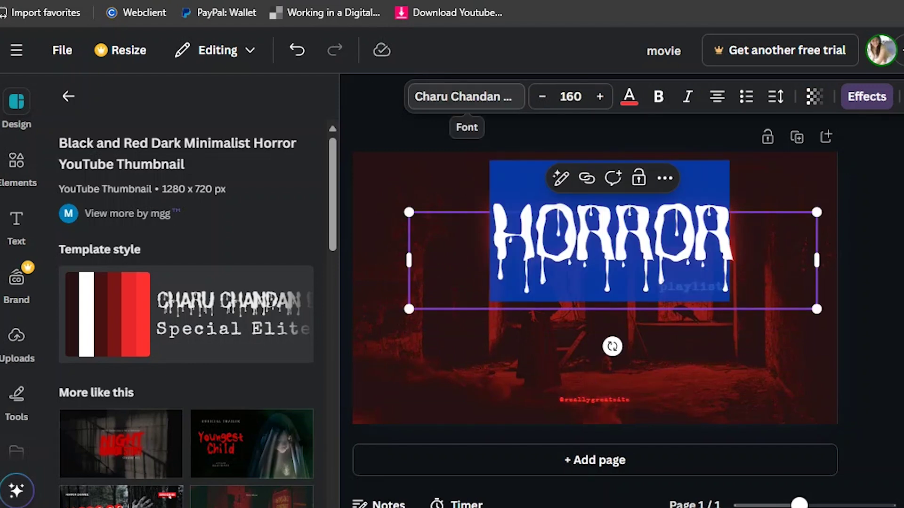
left_click(466, 97)
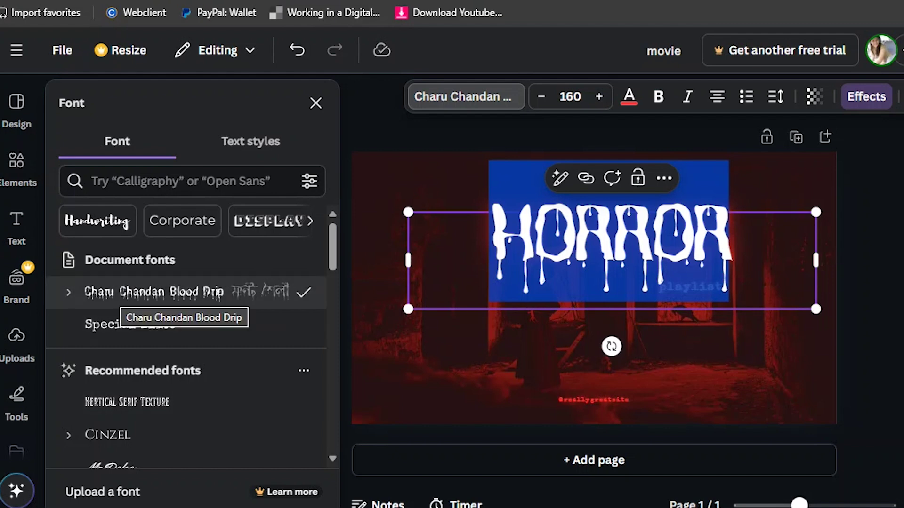
scroll(188, 329, "down", 10)
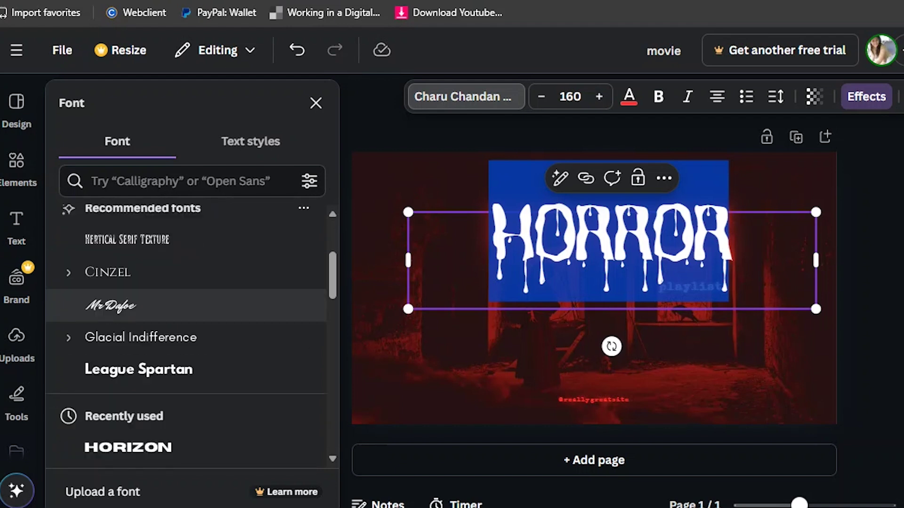
scroll(188, 388, "down", 10)
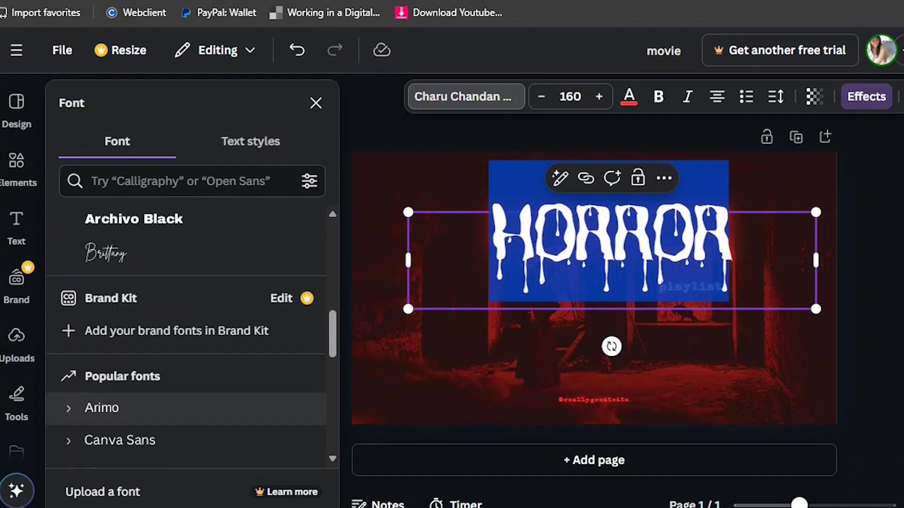
scroll(188, 400, "down", 5)
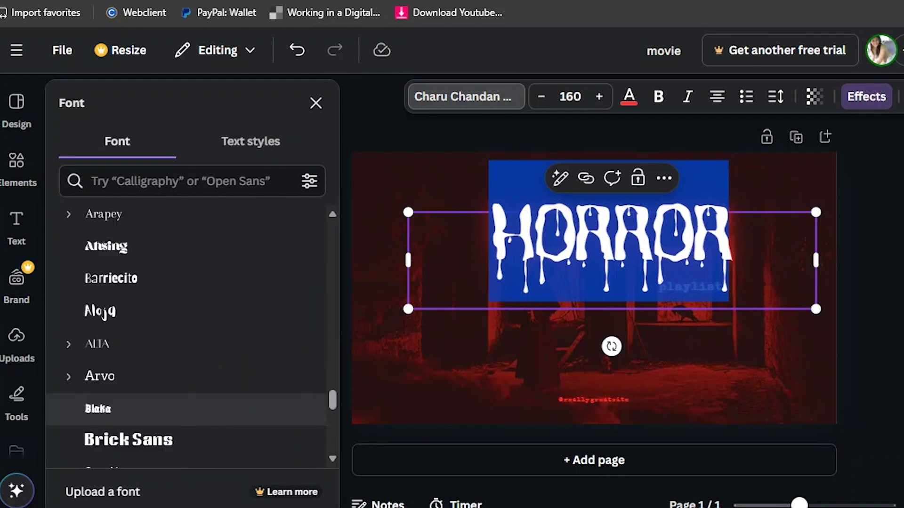
scroll(189, 405, "down", 10)
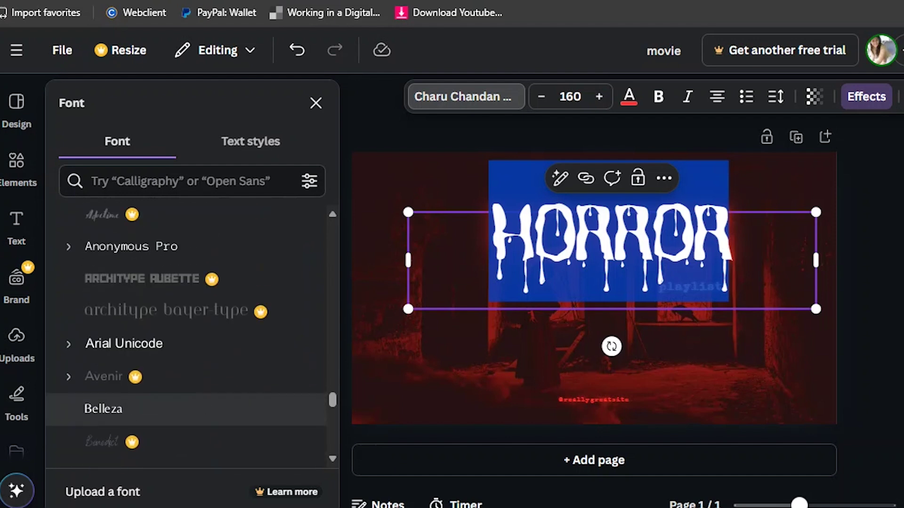
left_click(141, 279)
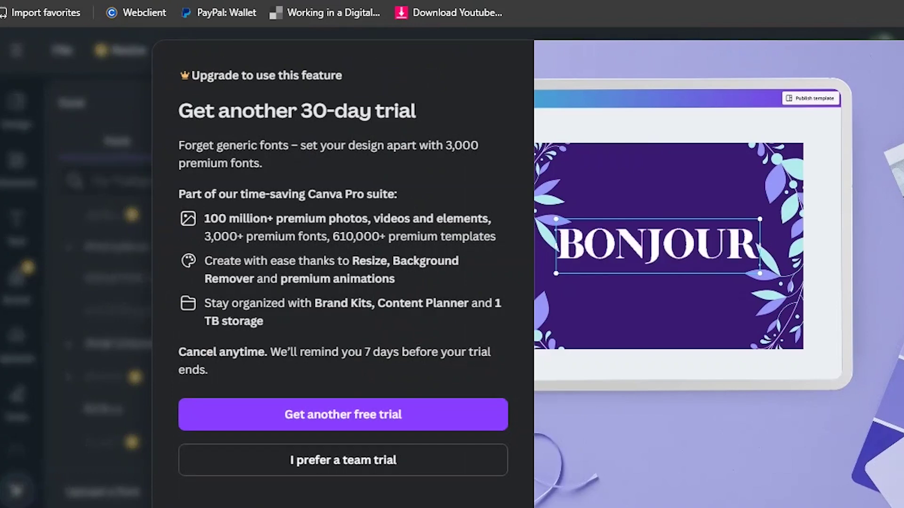
key("Escape")
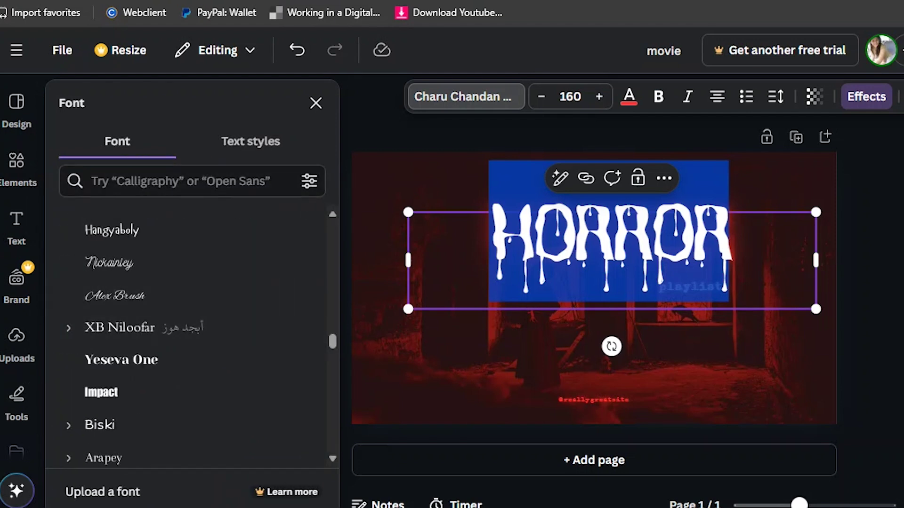
Apply the Black and Orange Spooky Halloween template titled Abandoned Scary House from the similar Horror templates
left_click(17, 111)
scroll(186, 306, "down", 1)
scroll(186, 311, "down", 5)
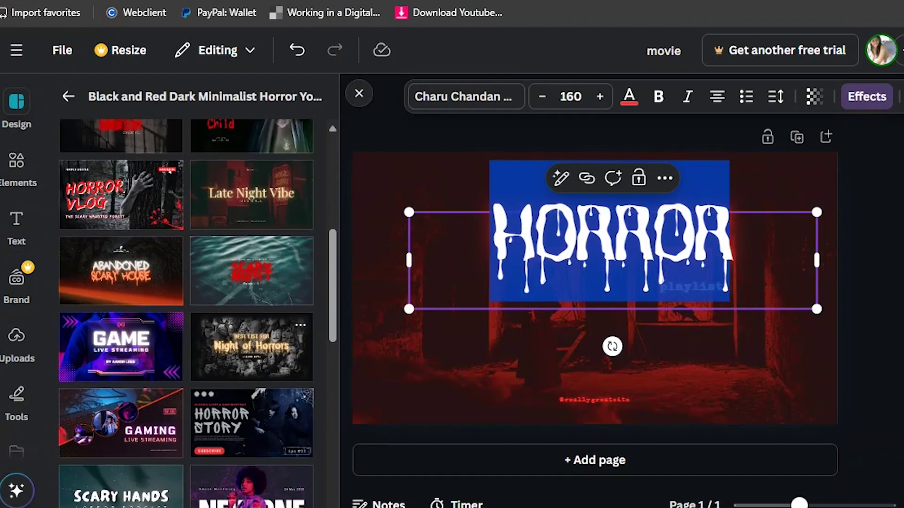
left_click(121, 271)
scroll(186, 310, "down", 7)
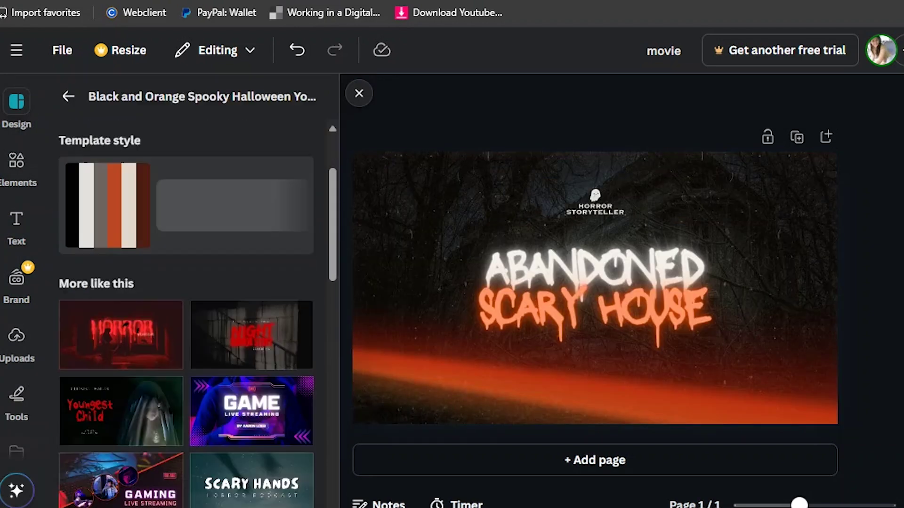
Filter the templates by New year and try the premium Happy New Year 2023 template with the champagne bottle
left_click(68, 96)
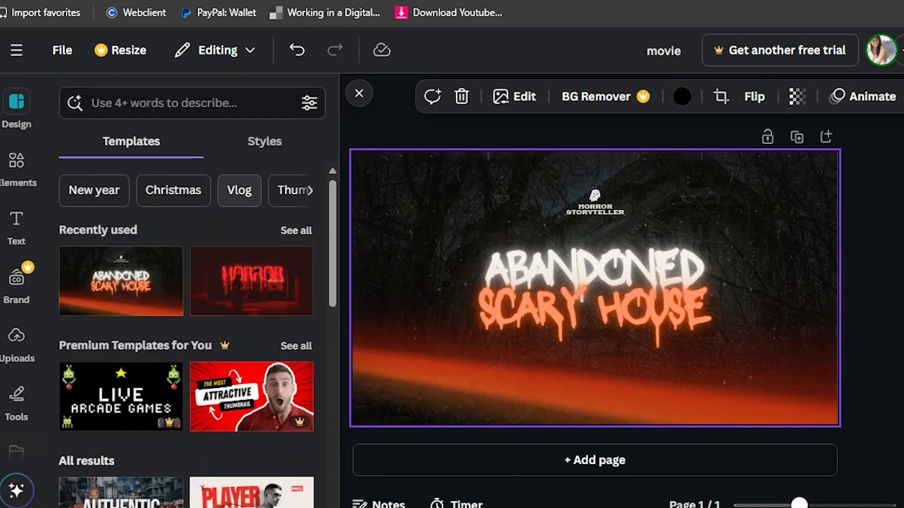
left_click(94, 190)
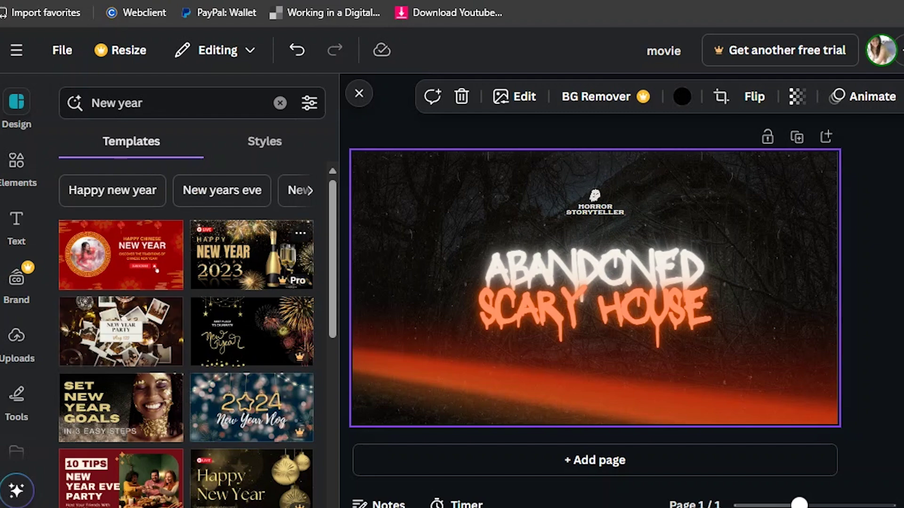
left_click(251, 255)
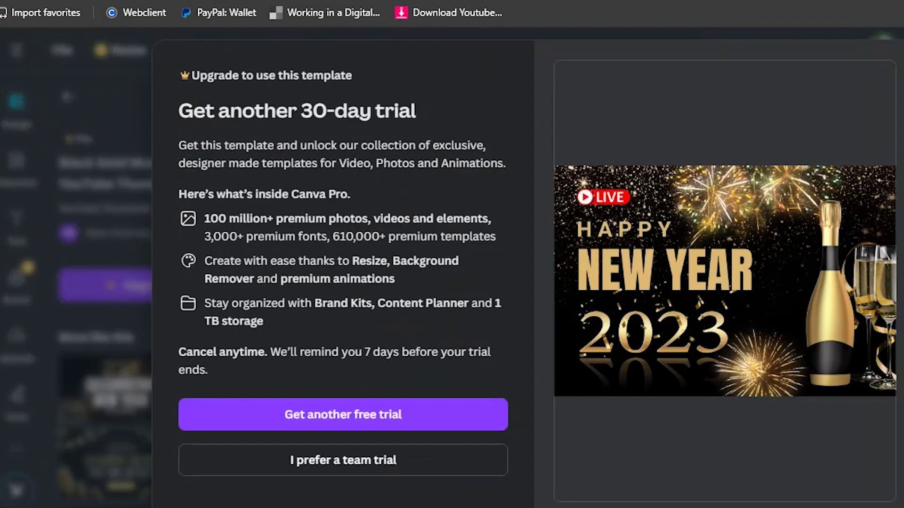
key("Escape")
Browse the similar New Year templates for alternatives and try the premium New Year's Eve Stream template with the golden ornaments
scroll(252, 302, "down", 3)
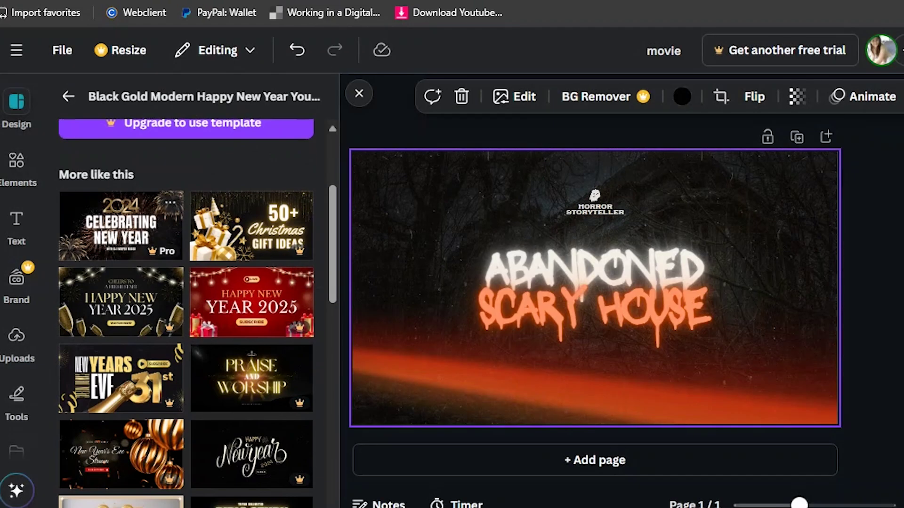
scroll(189, 311, "down", 3)
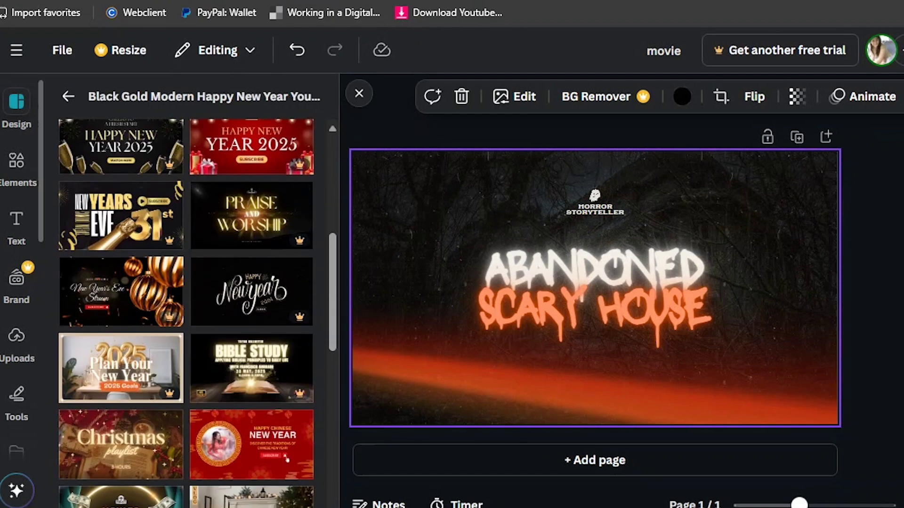
left_click(151, 306)
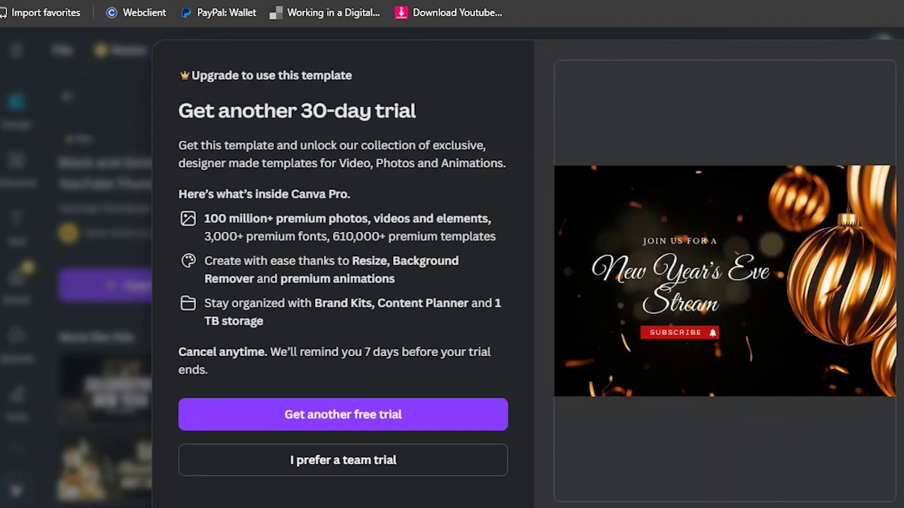
key("Escape")
scroll(186, 330, "down", 4)
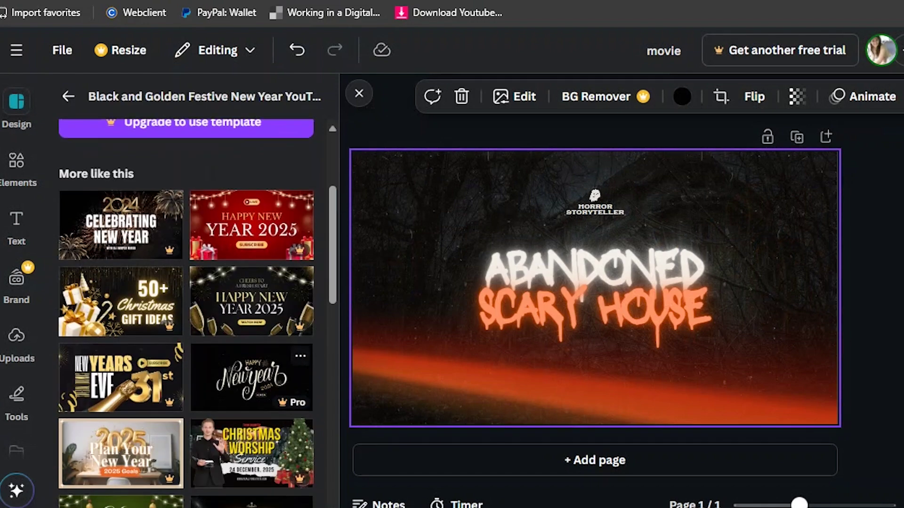
scroll(186, 313, "down", 3)
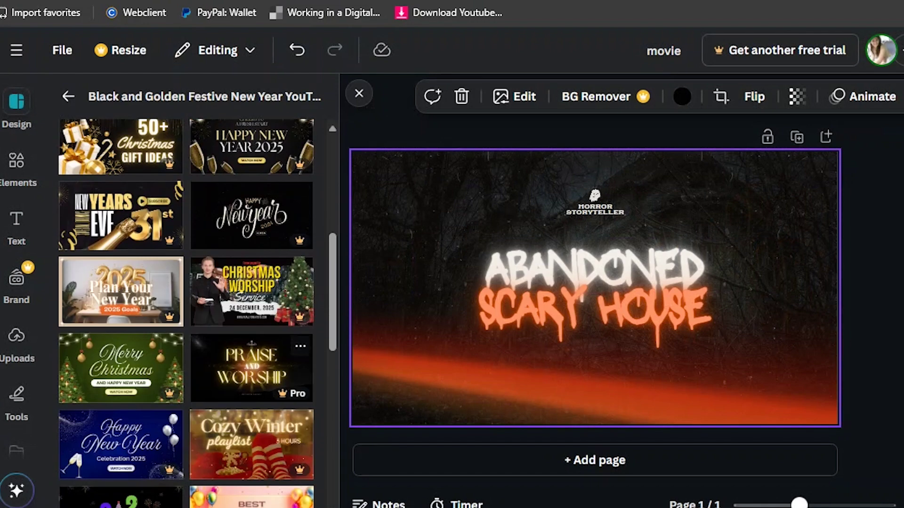
scroll(186, 313, "down", 3)
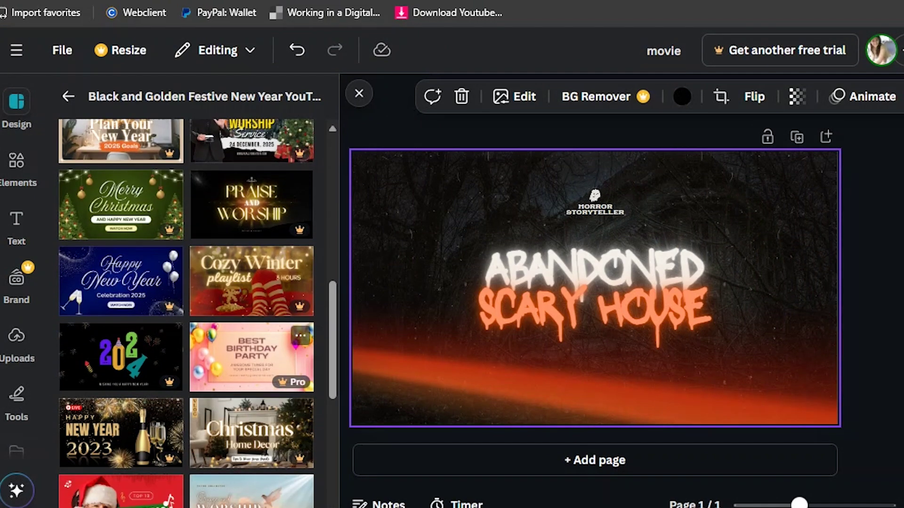
Browse the similar New Year designs and apply the Red Illustrative Happy Chinese New Year template
scroll(186, 313, "down", 5)
scroll(186, 313, "down", 2)
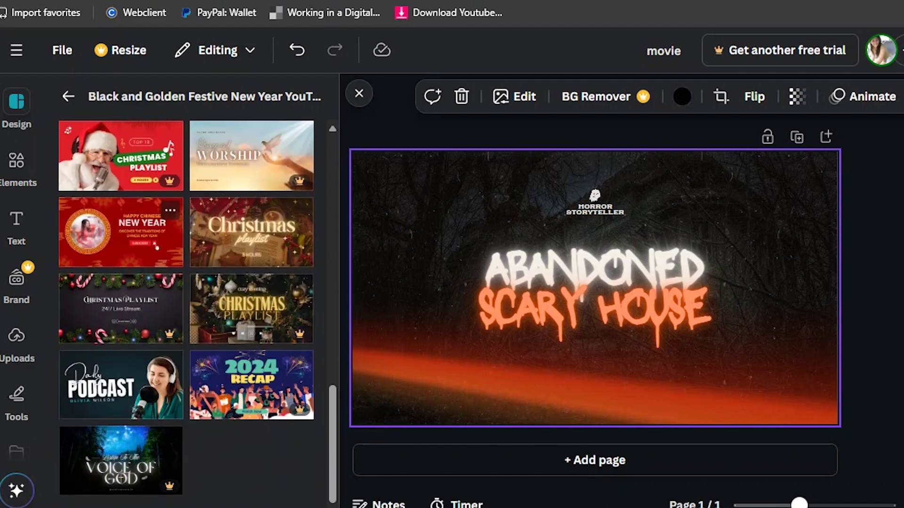
left_click(121, 232)
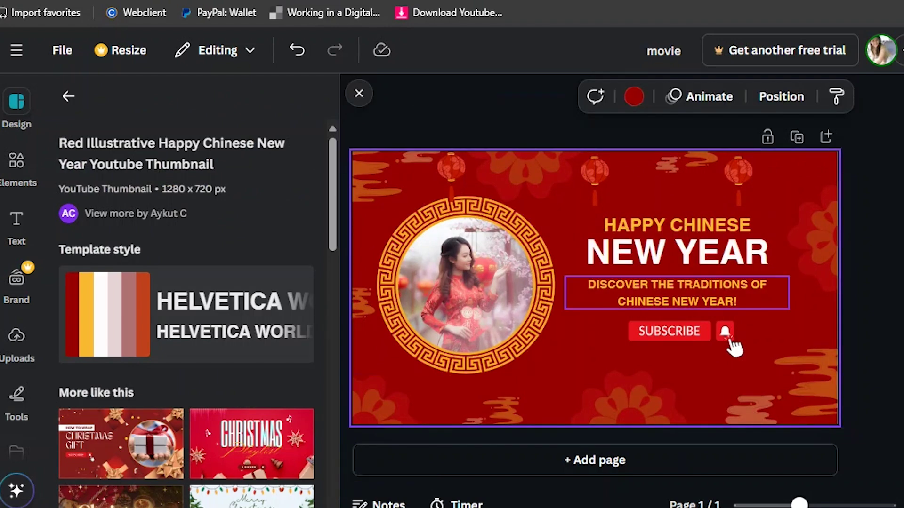
Try the Red White and Yellow Christmas Playlist template and the Light Yellow Warm Bold Christmas Music Playlist template
left_click(252, 444)
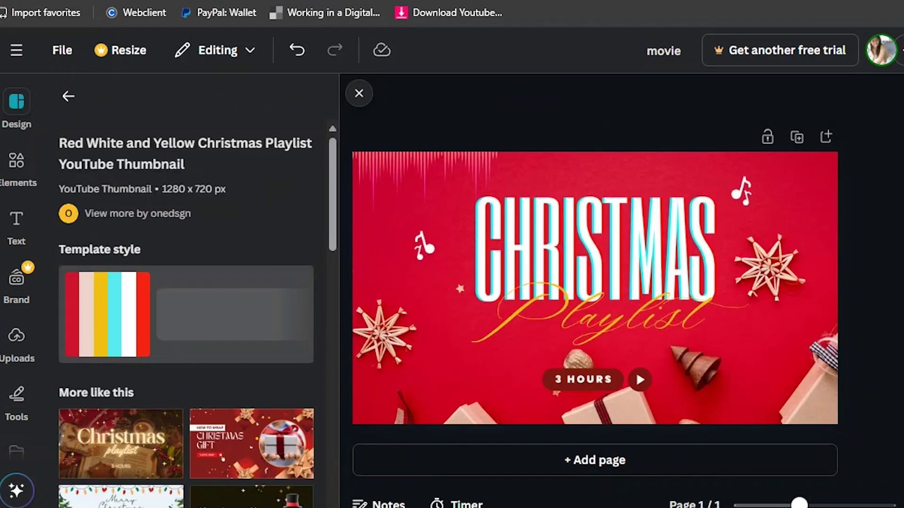
scroll(164, 282, "down", 5)
left_click(120, 202)
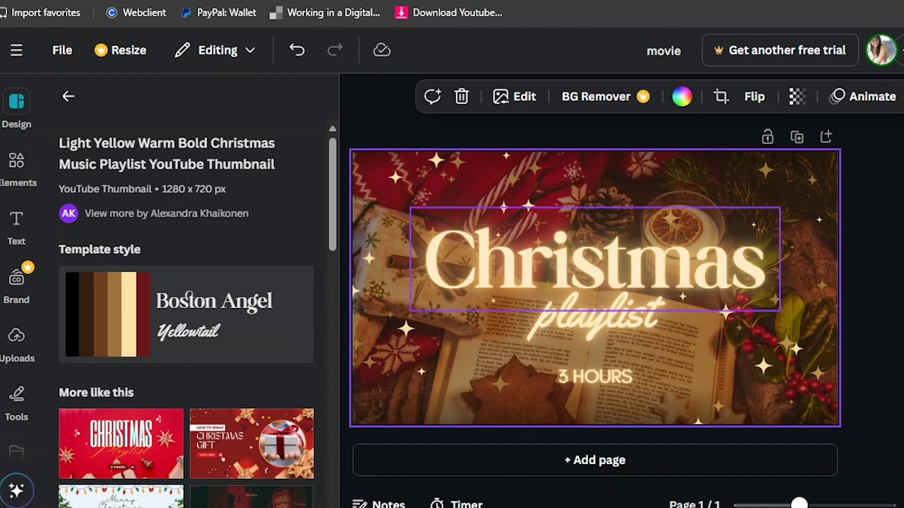
Apply the Yellow White Retro Art Podcast template and select its title and both painting images
scroll(188, 330, "down", 5)
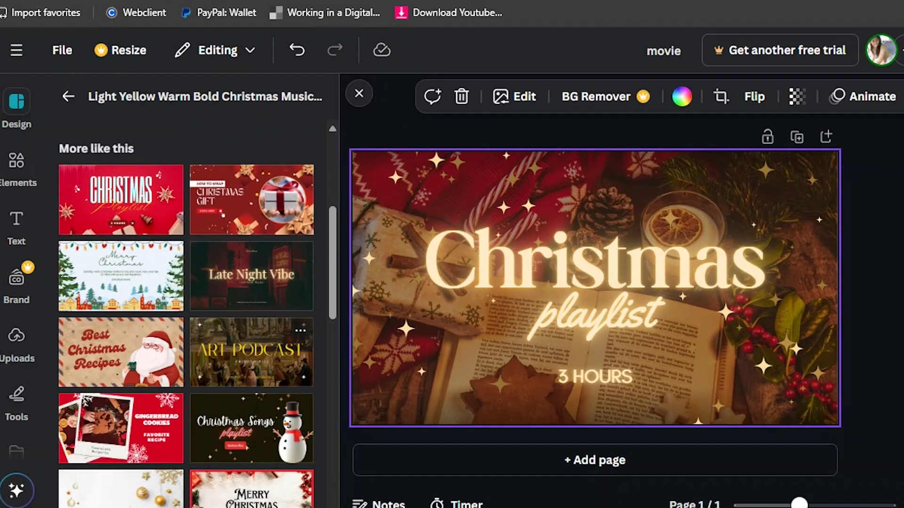
left_click(251, 352)
left_click(589, 277)
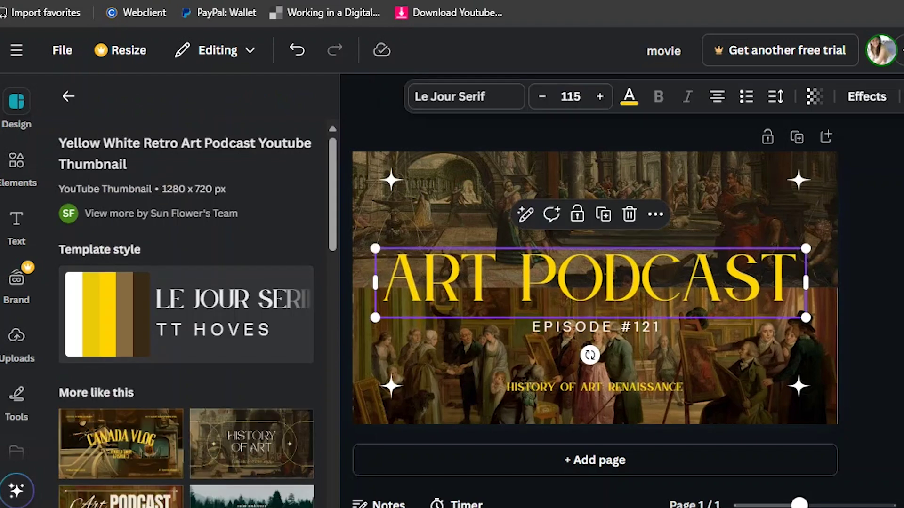
left_click(594, 183)
scroll(188, 329, "down", 2)
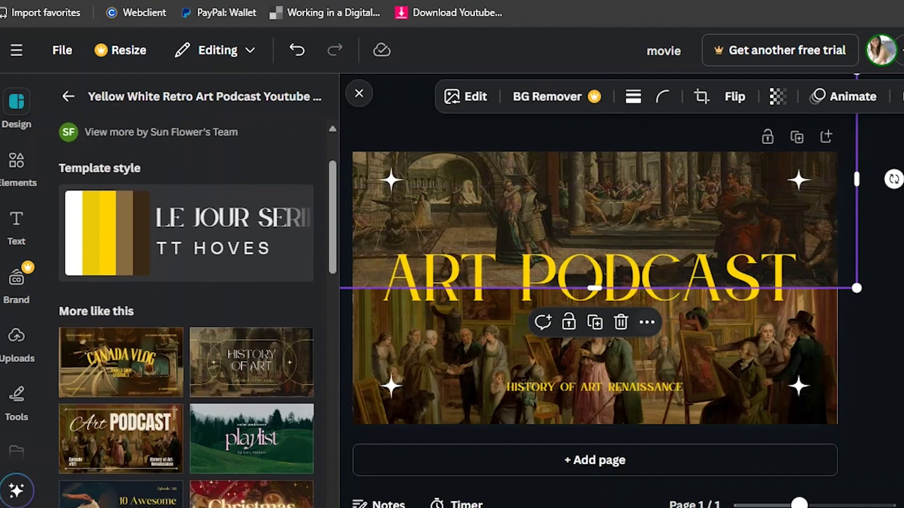
left_click(595, 357)
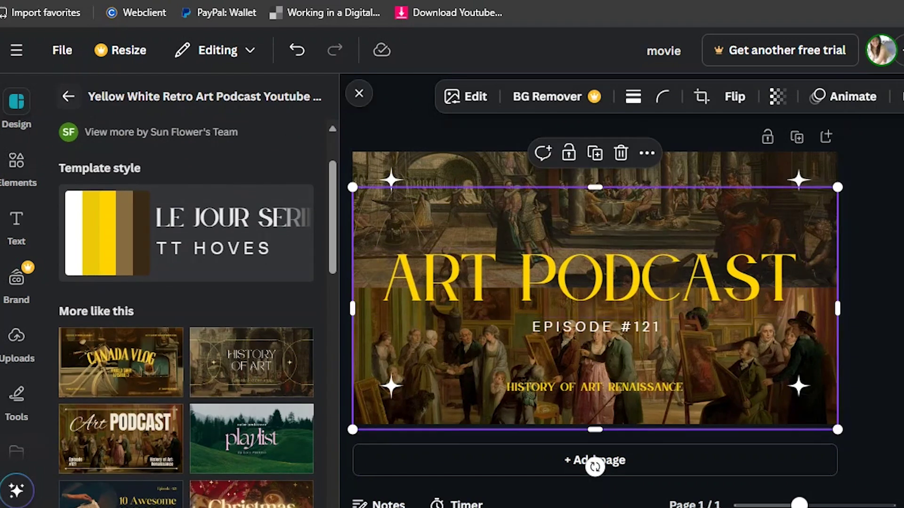
Return to the New year results, filter the templates by Chinese new year and look through the related categories
left_click(68, 96)
left_click(309, 191)
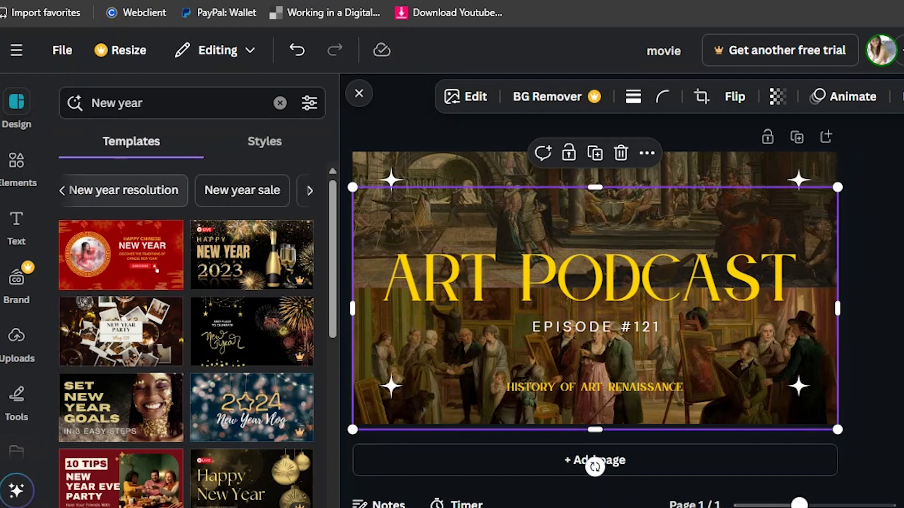
scroll(186, 190, "right", 5)
left_click(309, 190)
left_click(256, 190)
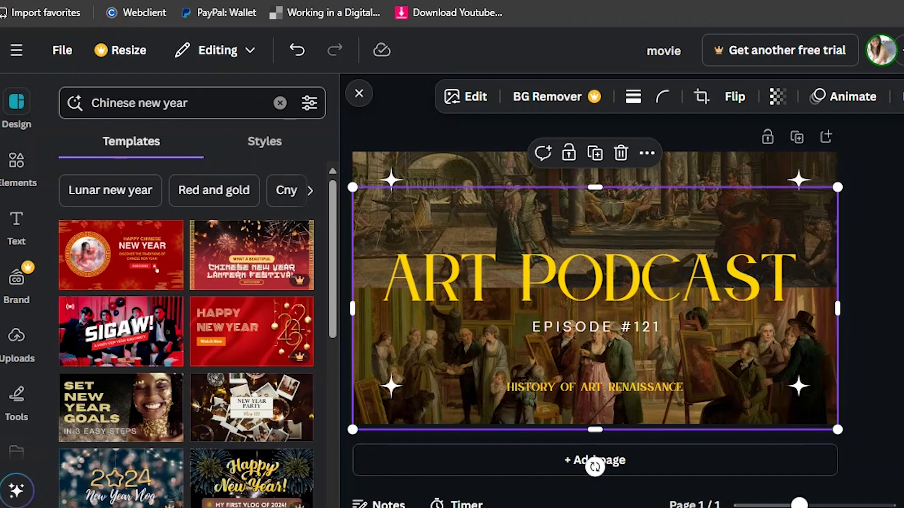
left_click(309, 190)
left_click(309, 190)
left_click(309, 190)
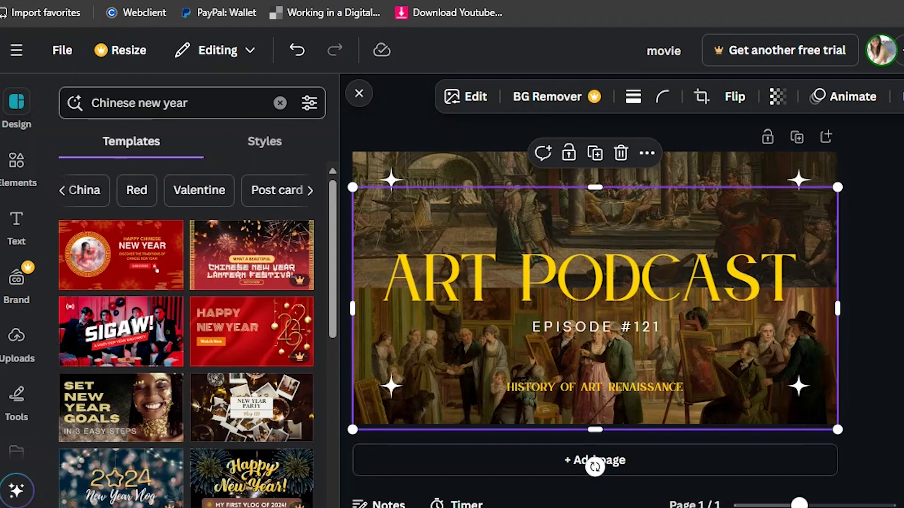
Clear the template search and filter the templates by Vlog and its Travel vlog subcategory
left_click(279, 103)
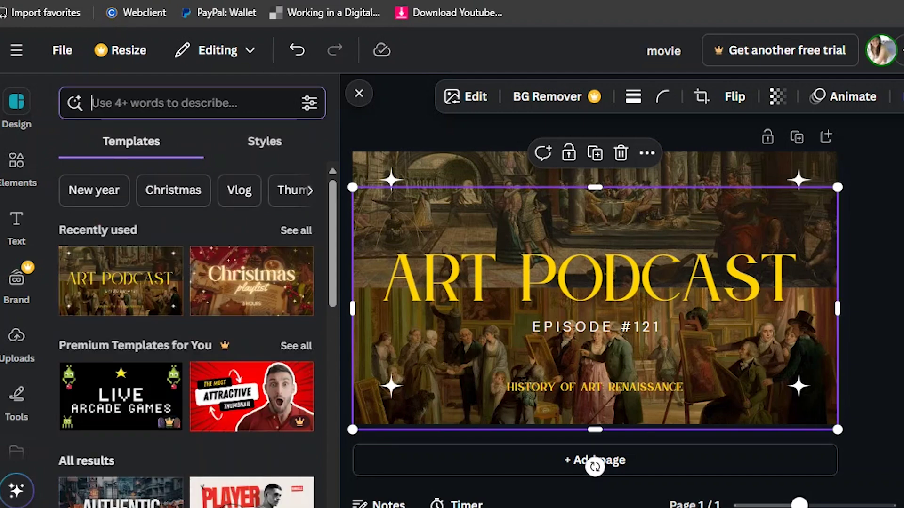
left_click(239, 190)
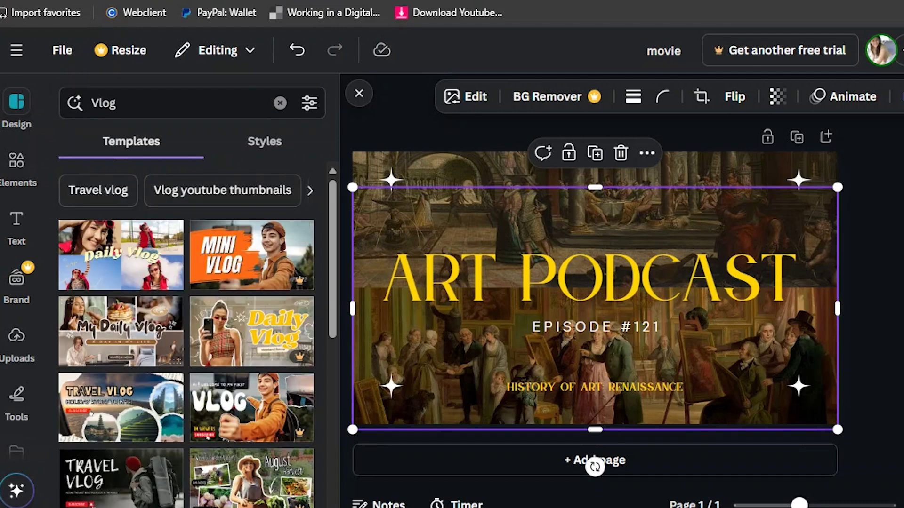
left_click(98, 190)
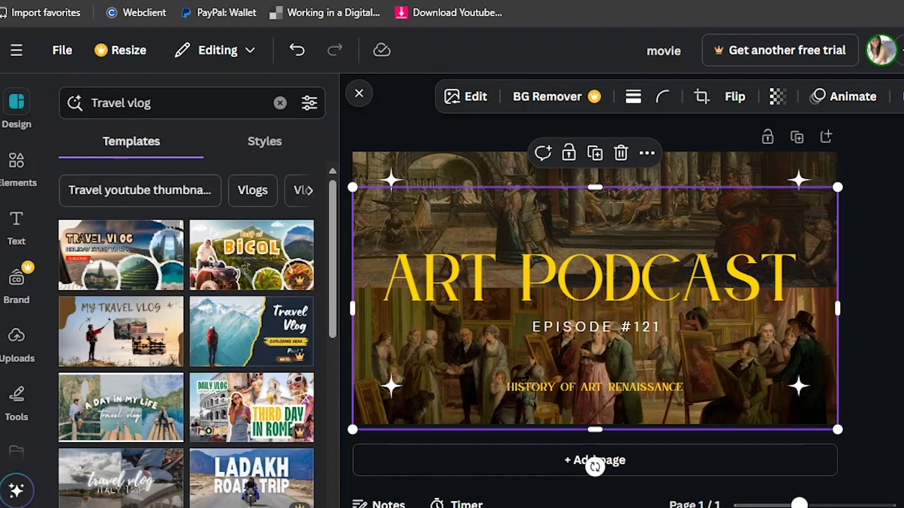
Apply the Yellow White Photo Collage Travel Vlog Bali template and select its torn-paper photo frames one after another
left_click(121, 257)
left_click(515, 377)
left_click(648, 381)
left_click(791, 379)
left_click(786, 235)
mouse_move(786, 235)
left_mouse_down()
mouse_move(806, 214)
mouse_move(778, 237)
mouse_move(785, 237)
left_mouse_up()
key("shift+Tab")
key("shift+Tab")
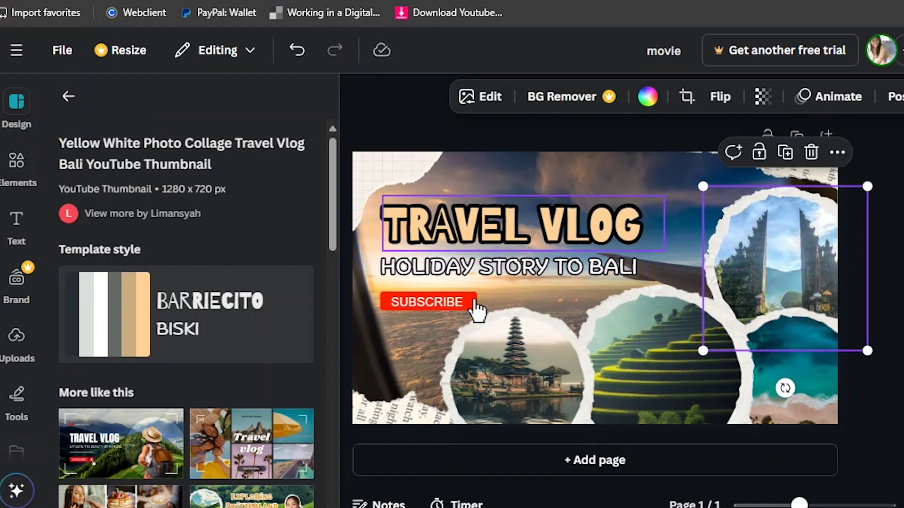
Remove the temple photo from its torn-paper frame and undo the removal
left_click(517, 372)
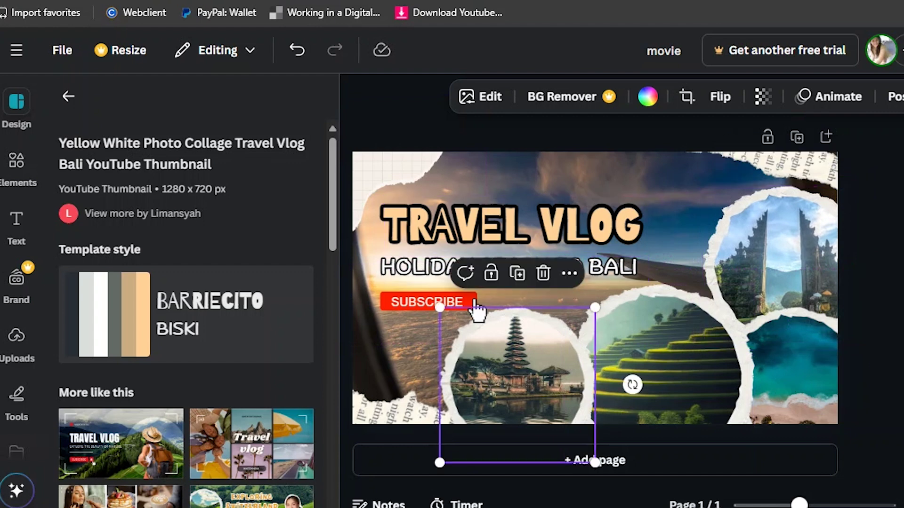
key("Delete")
key("Delete")
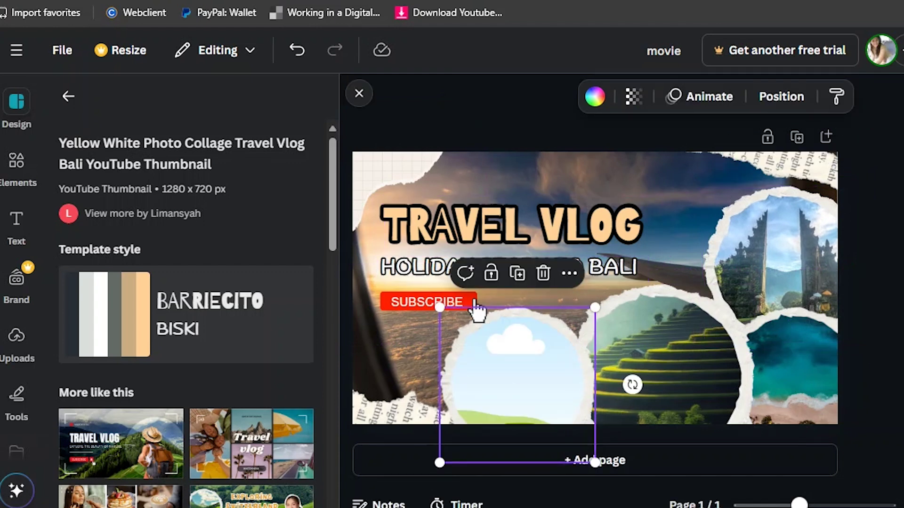
key("ctrl+z")
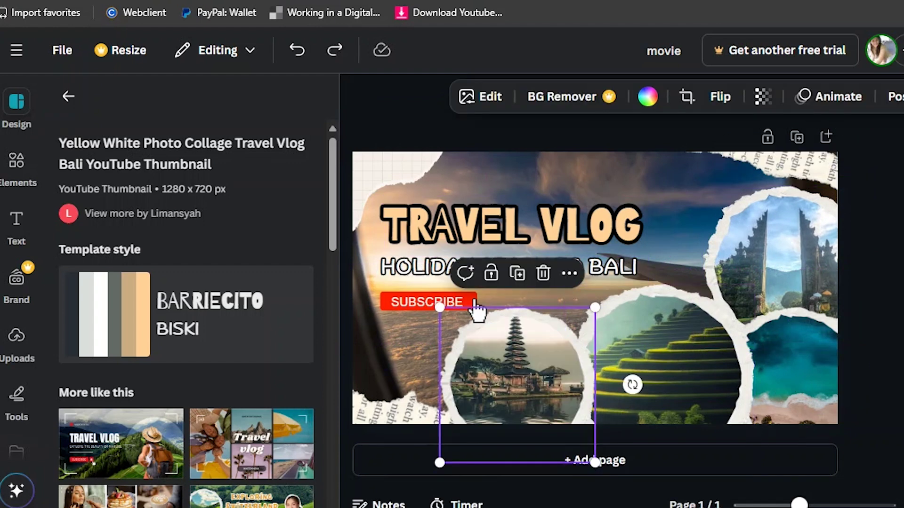
Empty the temple photo's frame again, shift the frame within the collage and undo until the photo is restored
key("Delete")
left_click_drag(505, 333, 475, 299)
key("Down")
key("Down")
key("Down")
key("Down")
key("Down")
key("Down")
key("Down")
key("Down")
key("Down")
key("Down")
key("Down")
key("Down")
key("Down")
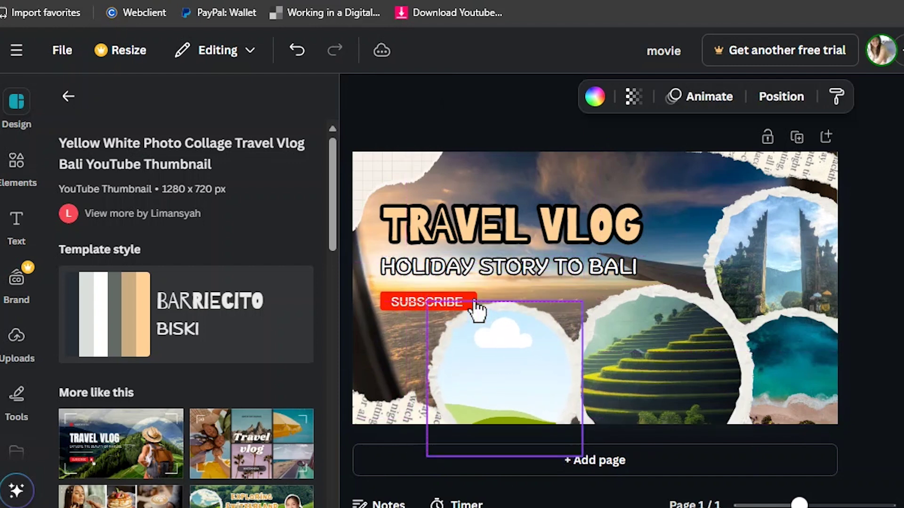
key("Delete")
key("ctrl+z")
key("ctrl+z")
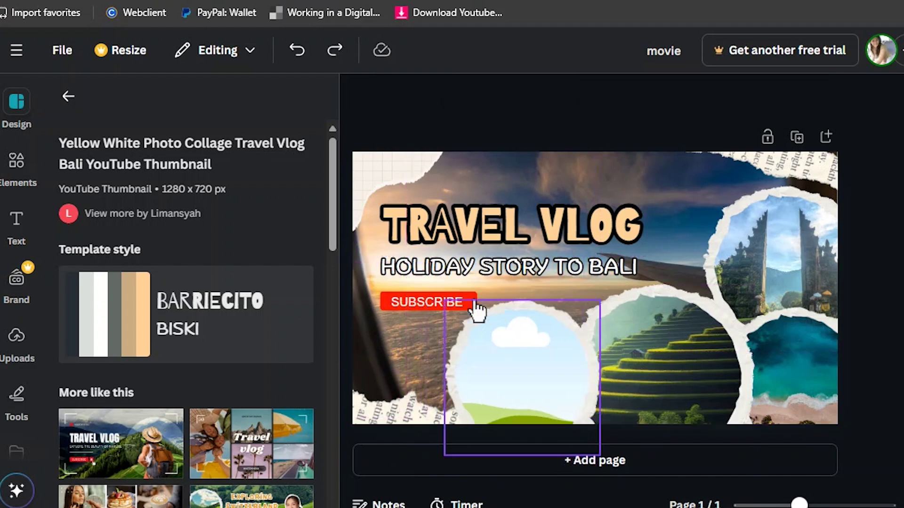
key("ctrl+z")
Apply the White Blue Yellow Retro Travel Vlog Photo Collage template and return to browsing the Travel vlog categories
scroll(252, 442, "down", 2)
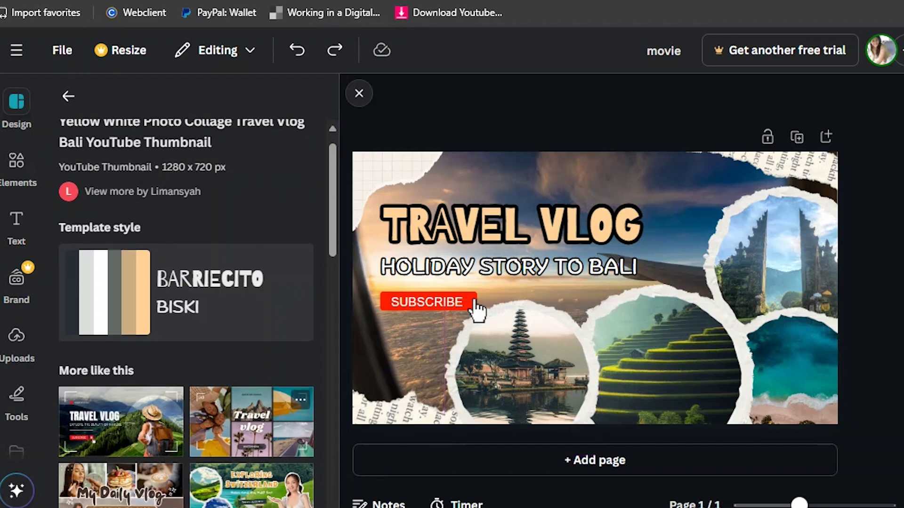
left_click(251, 362)
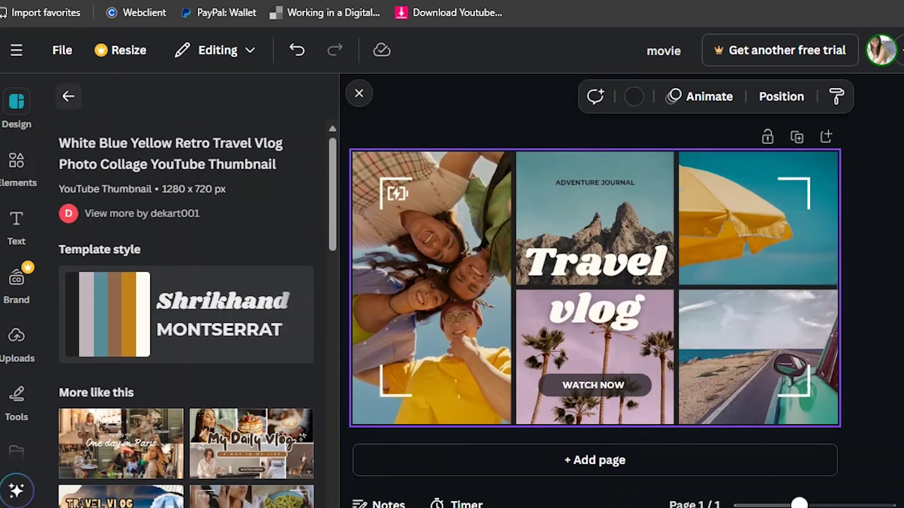
left_click(68, 96)
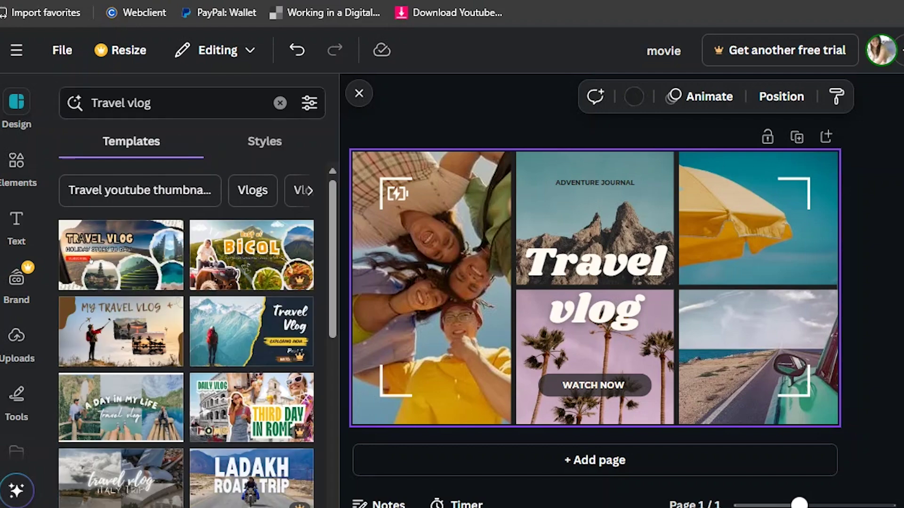
left_click(309, 191)
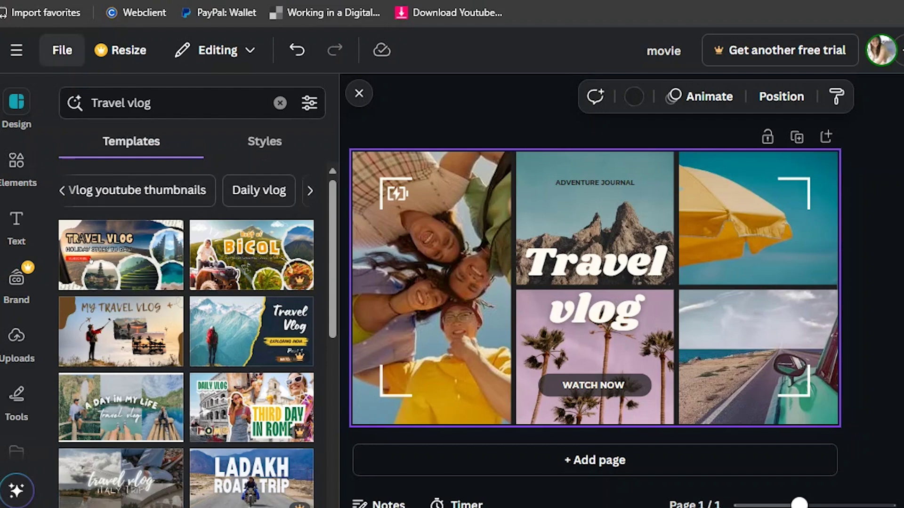
Clear the search, filter the templates by Gaming and try the premium Black and White Minimalist Creative gaming template
left_click(280, 103)
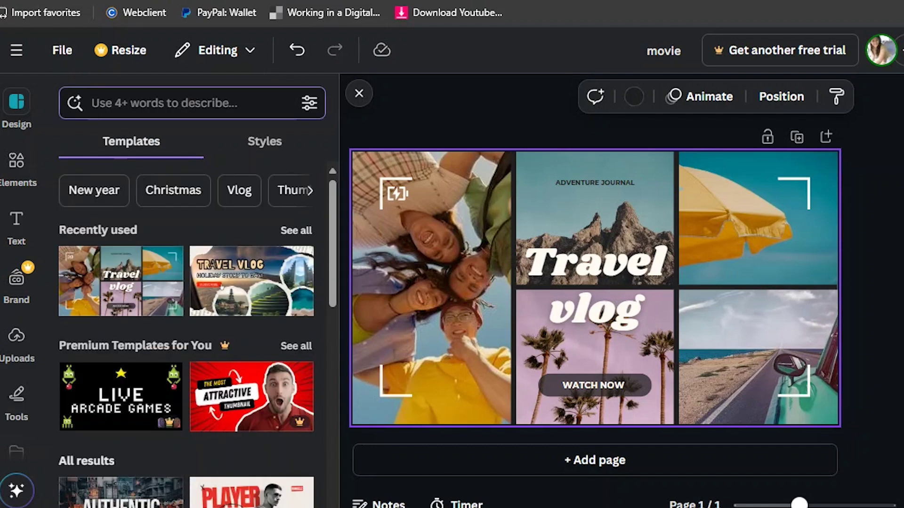
scroll(186, 191, "right", 3)
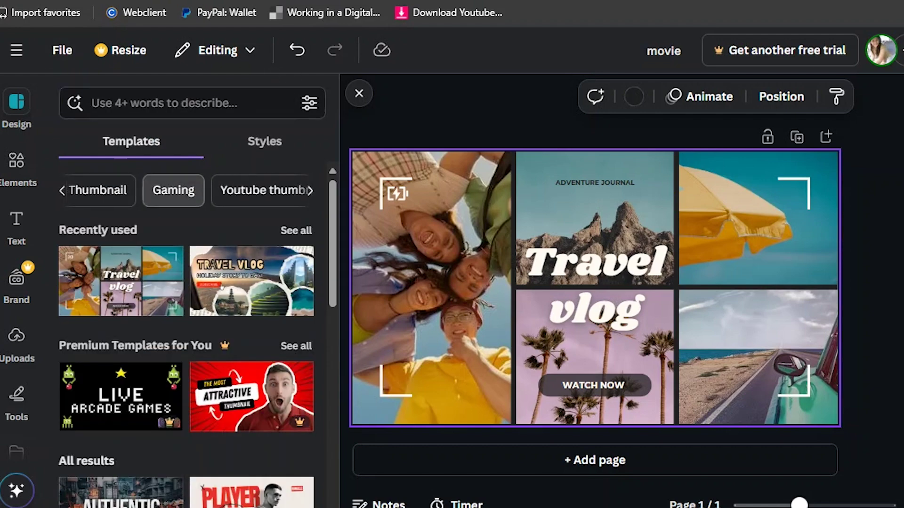
left_click(173, 190)
scroll(186, 329, "down", 3)
left_click(121, 397)
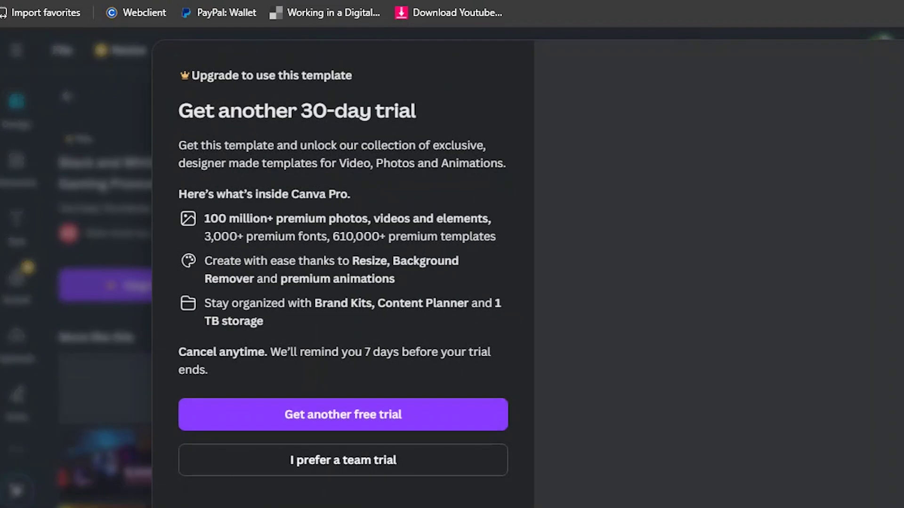
key("Escape")
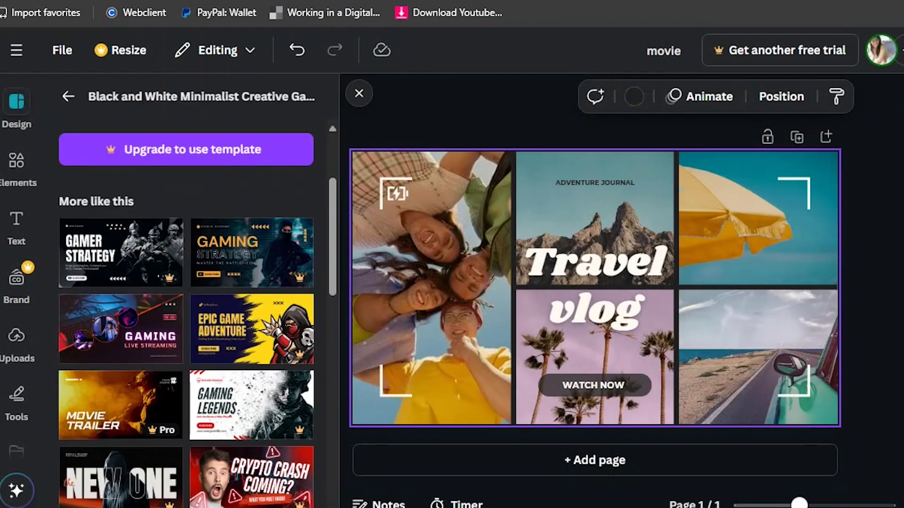
Try the Black Purple Neon Modern Game Live Streaming template and the Black Blue Geometric Top 10 Gaming Moments template
scroll(196, 310, "down", 1)
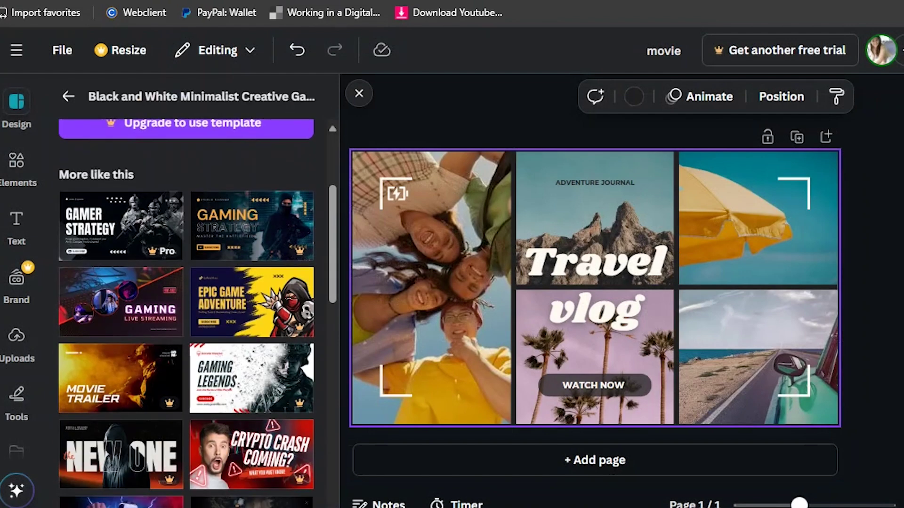
scroll(186, 311, "down", 5)
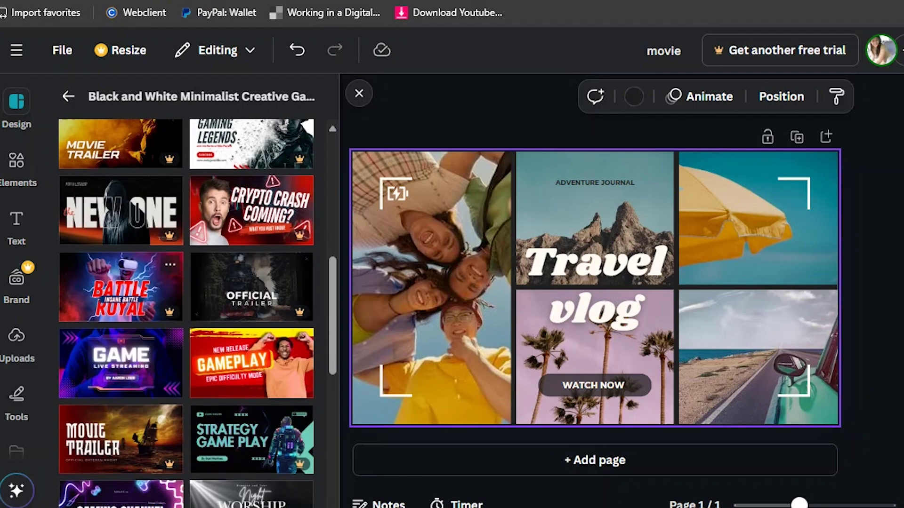
scroll(212, 292, "down", 2)
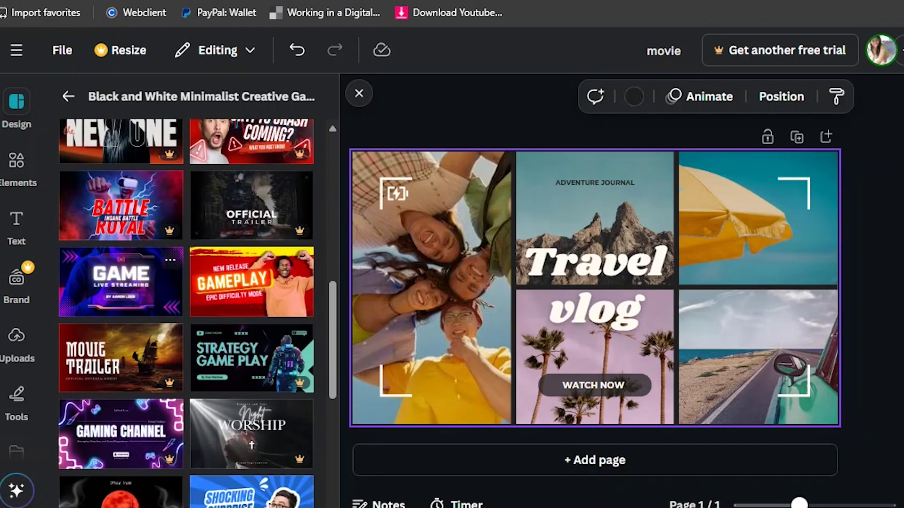
left_click(121, 281)
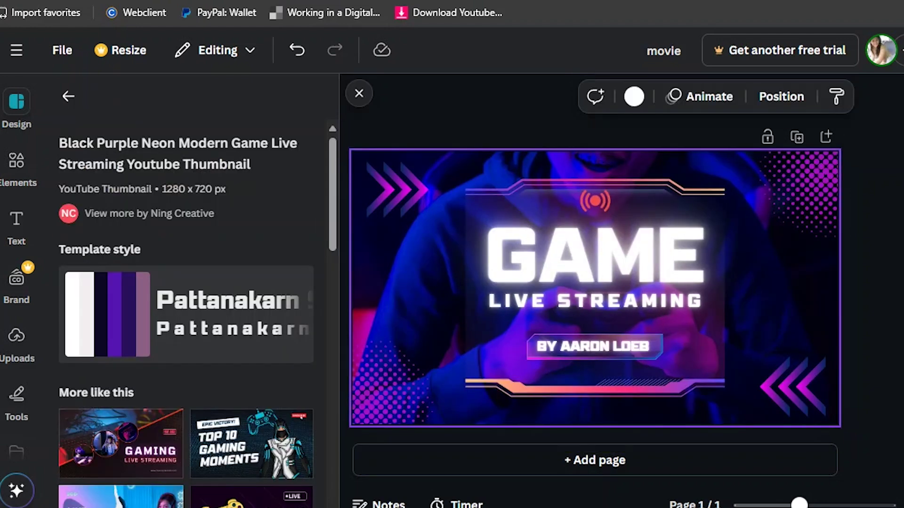
scroll(186, 306, "down", 2)
left_click(251, 362)
Apply the Purple and White Simple Gaming template titled Gaming Tutorial and browse the templates similar to it
scroll(186, 306, "down", 4)
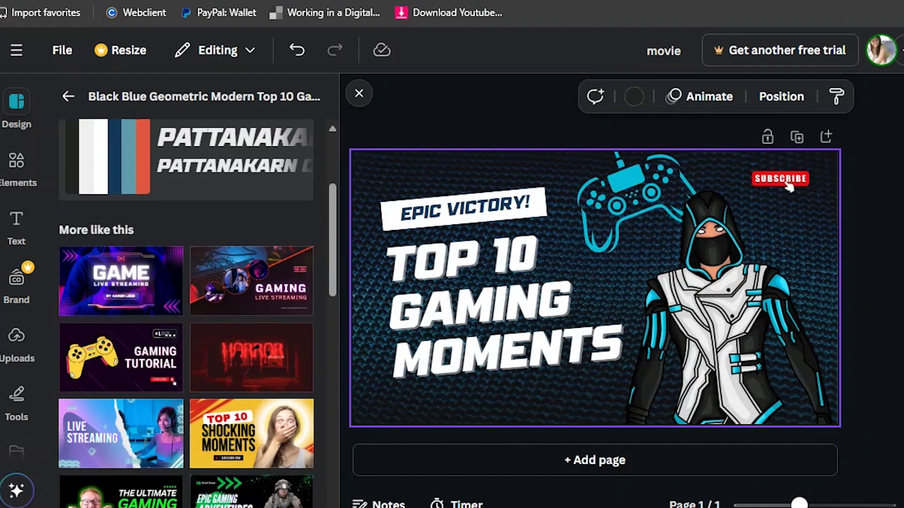
left_click(121, 357)
scroll(121, 357, "down", 2)
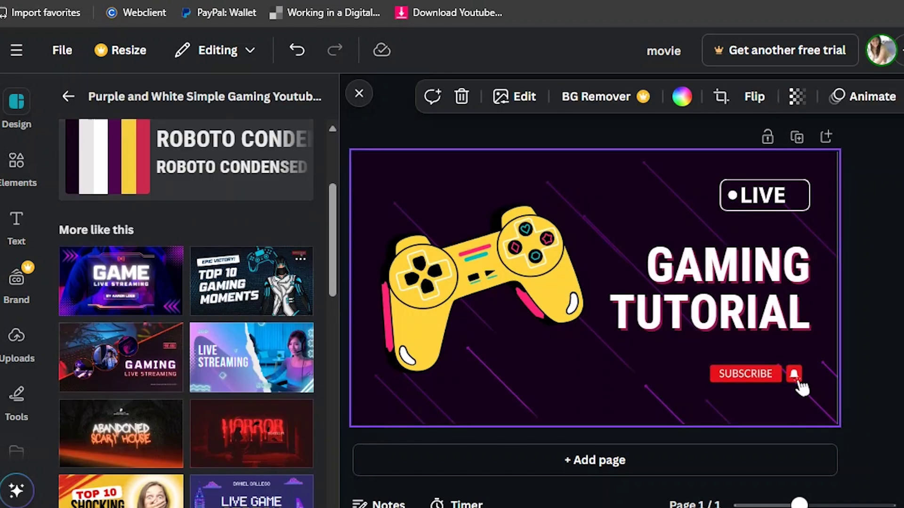
scroll(186, 306, "down", 8)
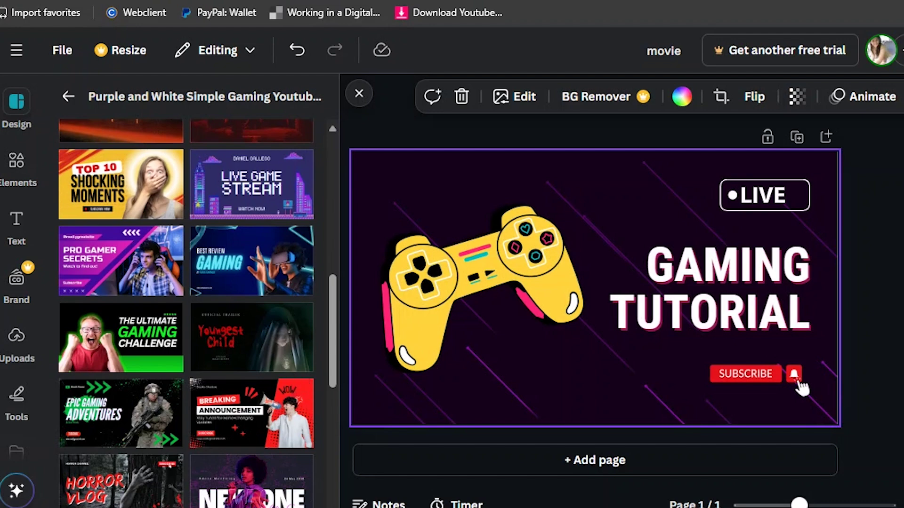
Apply the Pink and Blue Electro Music Channel template from the designs similar to the gaming tutorial template
scroll(186, 306, "down", 4)
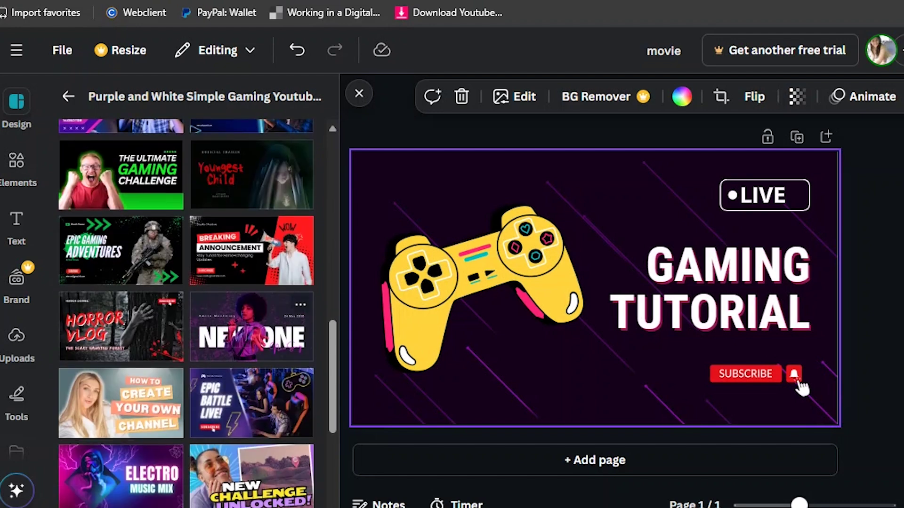
scroll(186, 306, "down", 4)
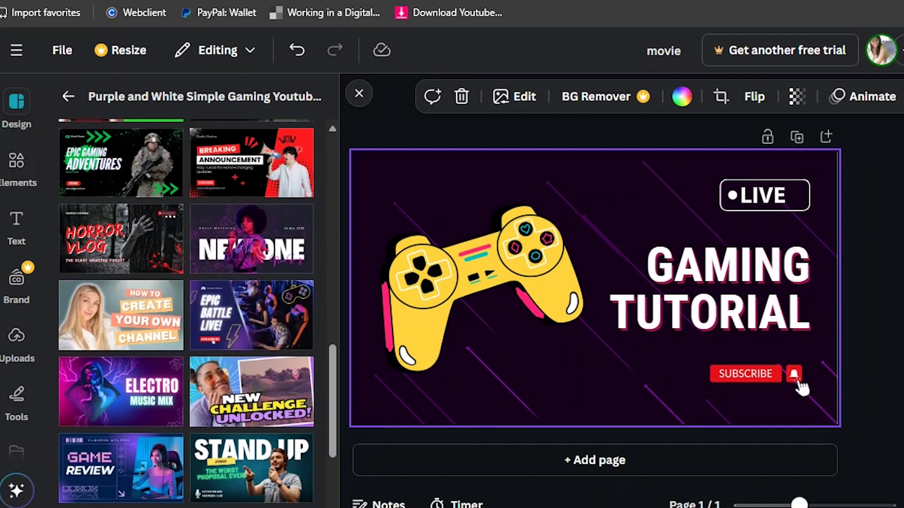
left_click(141, 317)
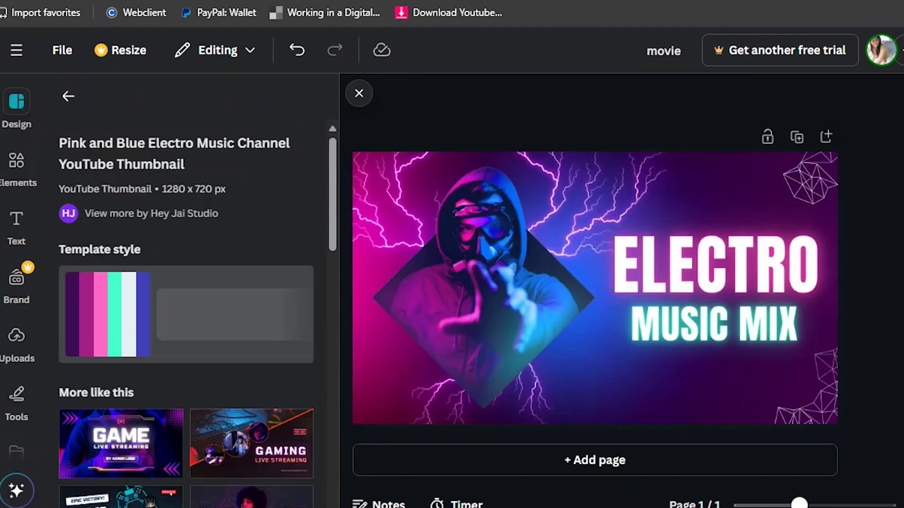
Try the green Electro Music Mix template and the Green Techno Music Channel template from the similar designs
scroll(186, 306, "down", 6)
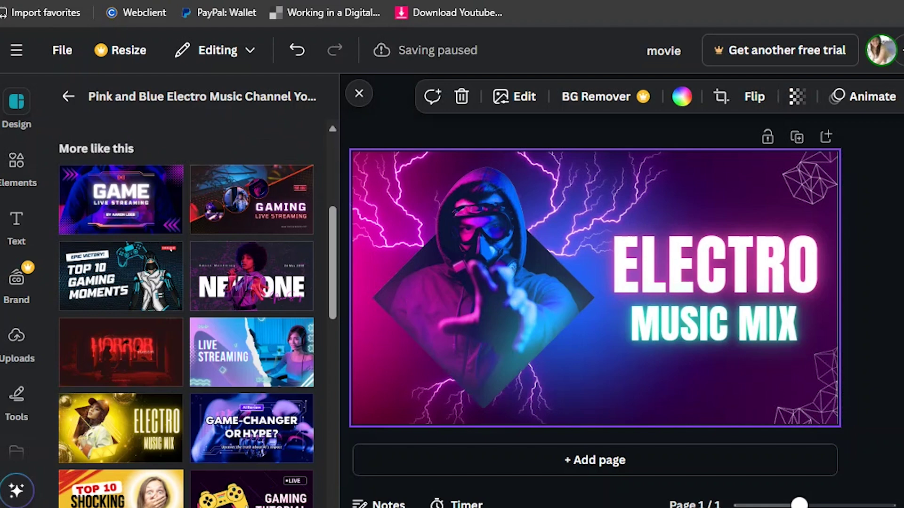
scroll(120, 329, "down", 5)
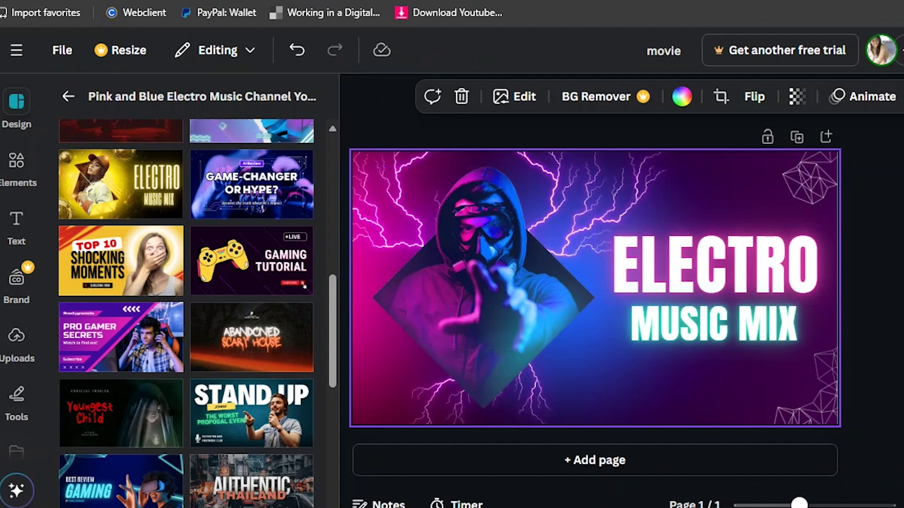
scroll(186, 313, "down", 3)
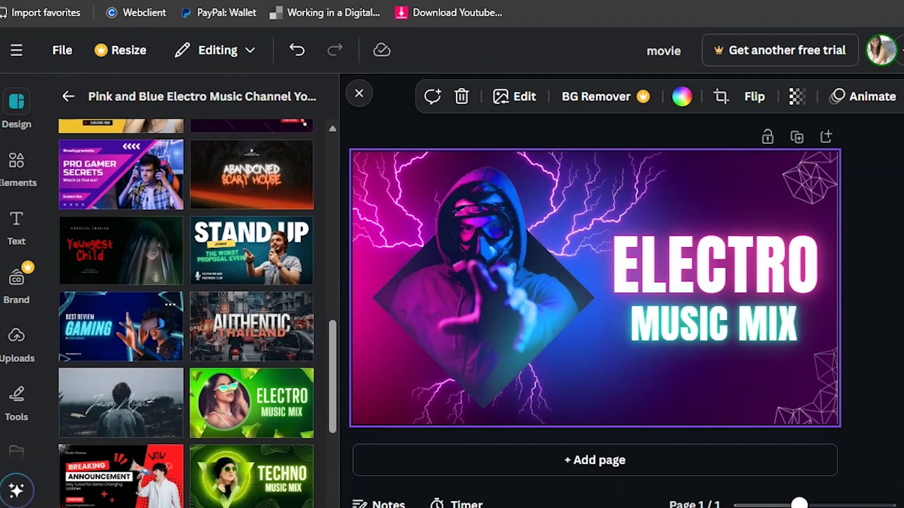
left_click(245, 405)
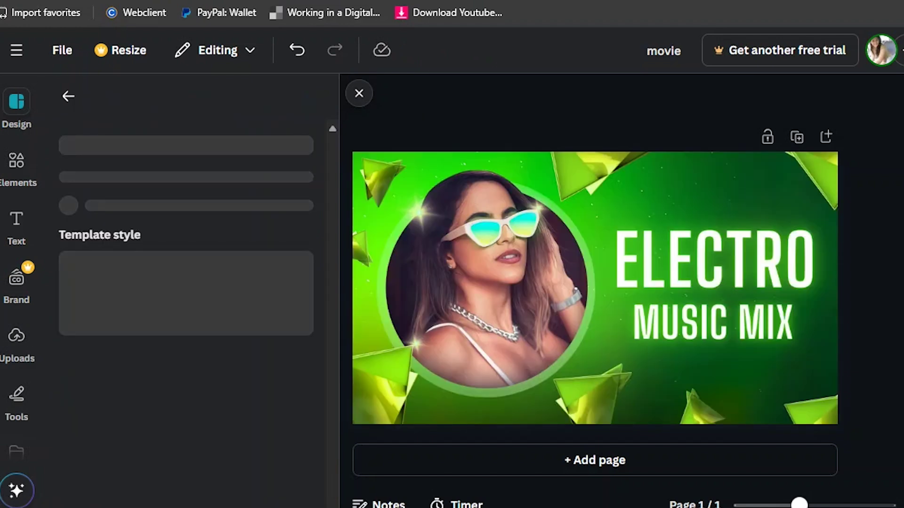
scroll(186, 313, "down", 7)
scroll(186, 313, "up", 2)
left_click(122, 190)
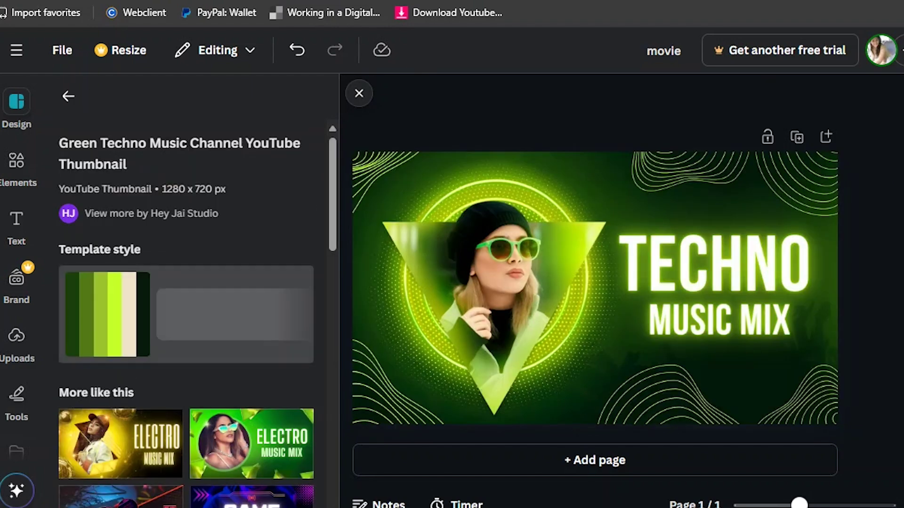
Return to the template search, clear the Gaming filter and filter the templates by Collage
left_click(706, 357)
left_click(69, 96)
key("Delete")
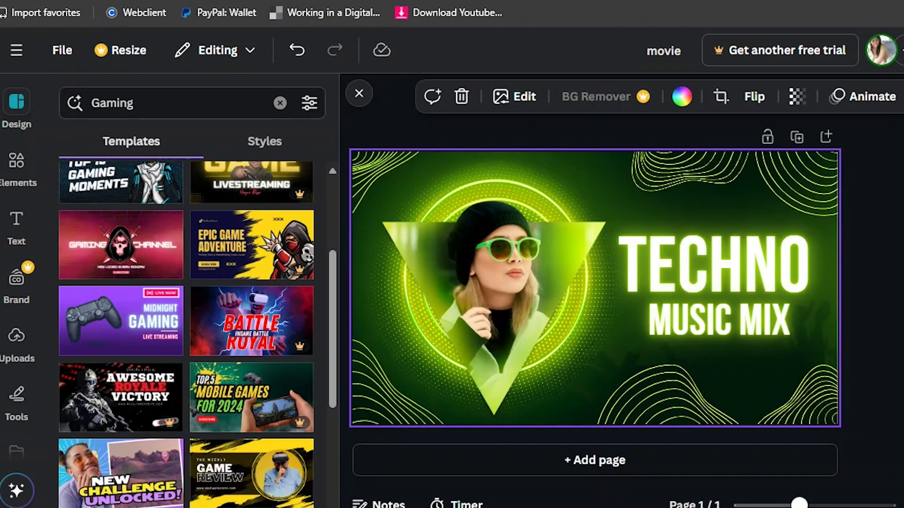
left_click(280, 102)
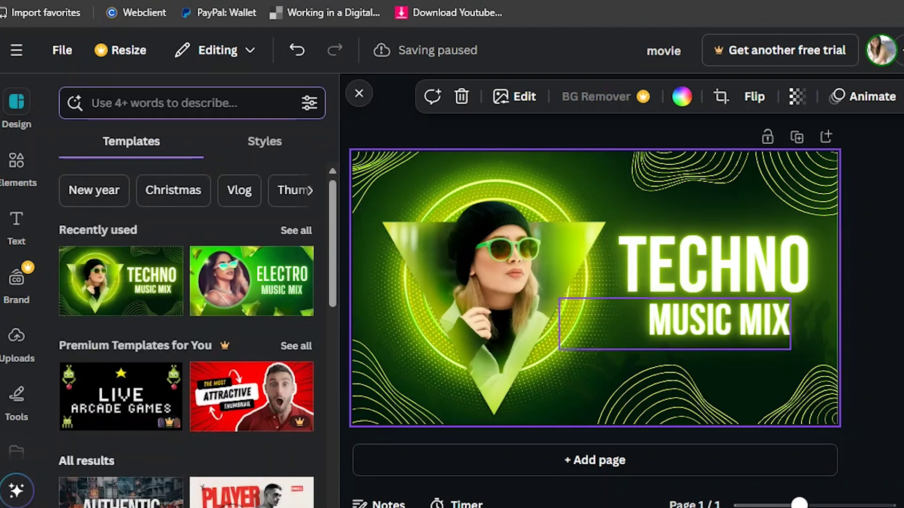
left_click(310, 190)
left_click(310, 190)
left_click(310, 191)
left_click(309, 190)
left_click(309, 190)
left_click(264, 190)
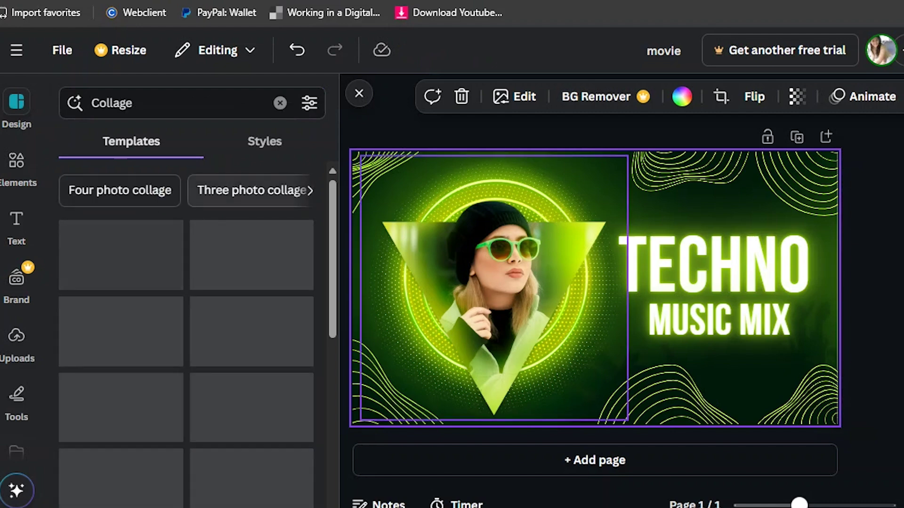
Apply the Brown and White Modern Photo Polaroid Aesthetic A Beautiful Day template and browse the templates similar to it
left_click(120, 254)
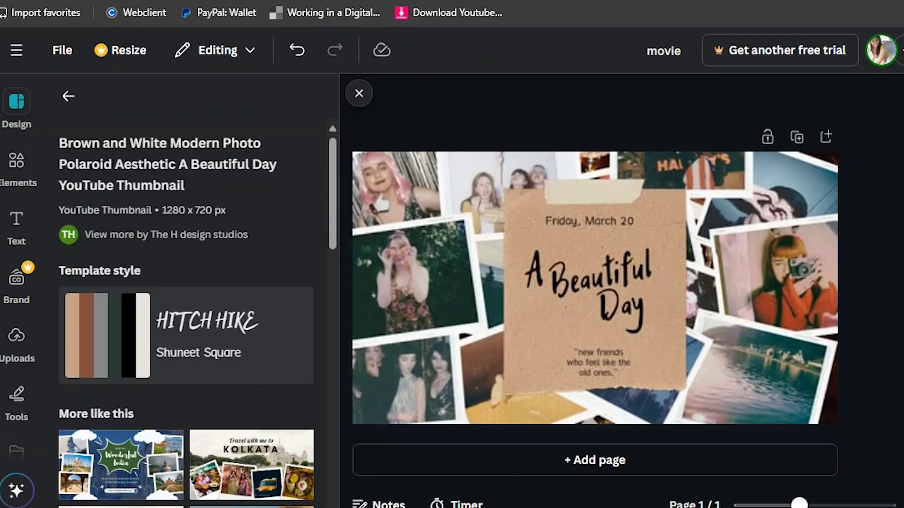
left_click(828, 159)
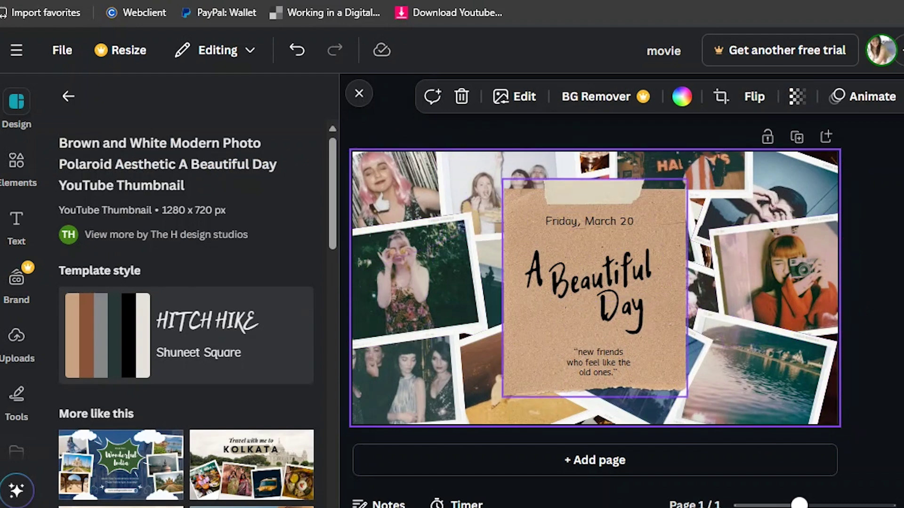
scroll(186, 282, "down", 3)
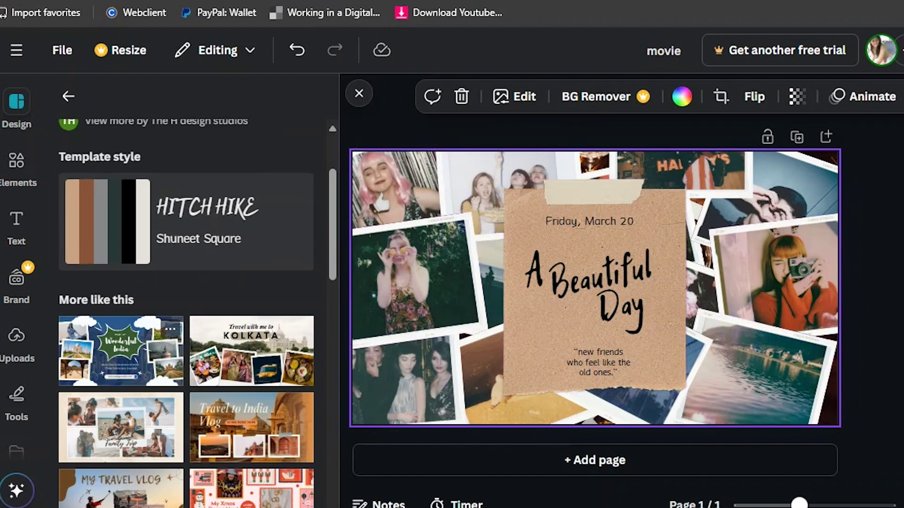
scroll(141, 362, "down", 1)
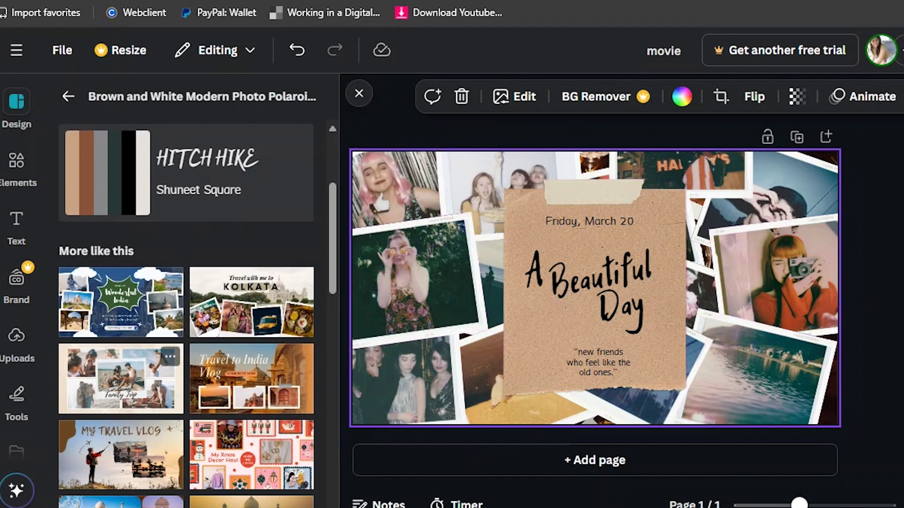
Delete the pink-haired woman's photo from its Polaroid and shift the emptied frame slightly to the right
left_click(390, 196)
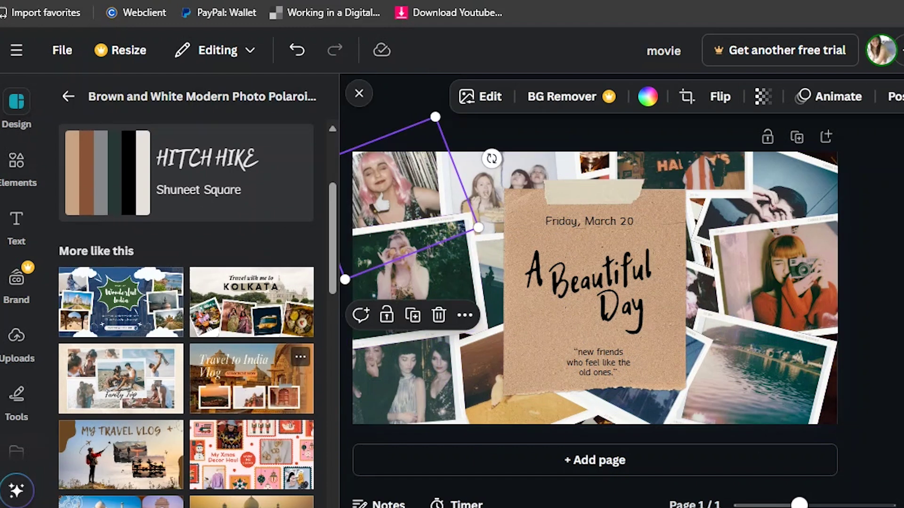
key("Delete")
left_click_drag(395, 193, 434, 205)
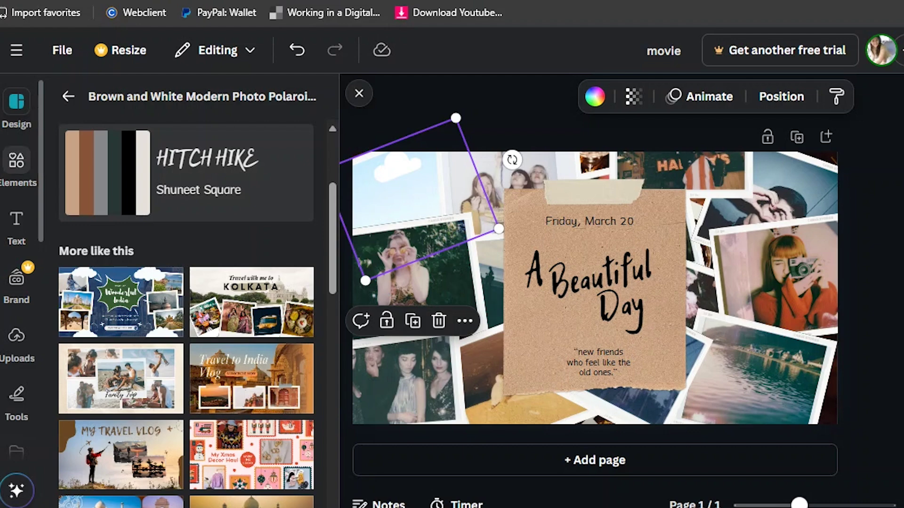
Browse all Frames in the elements library and add the round torn-paper frame to the thumbnail
left_click(17, 160)
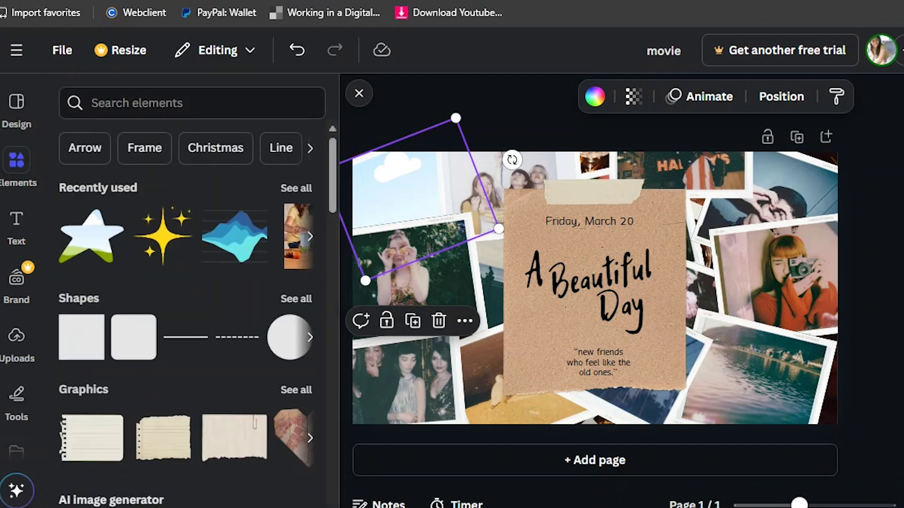
scroll(186, 283, "down", 10)
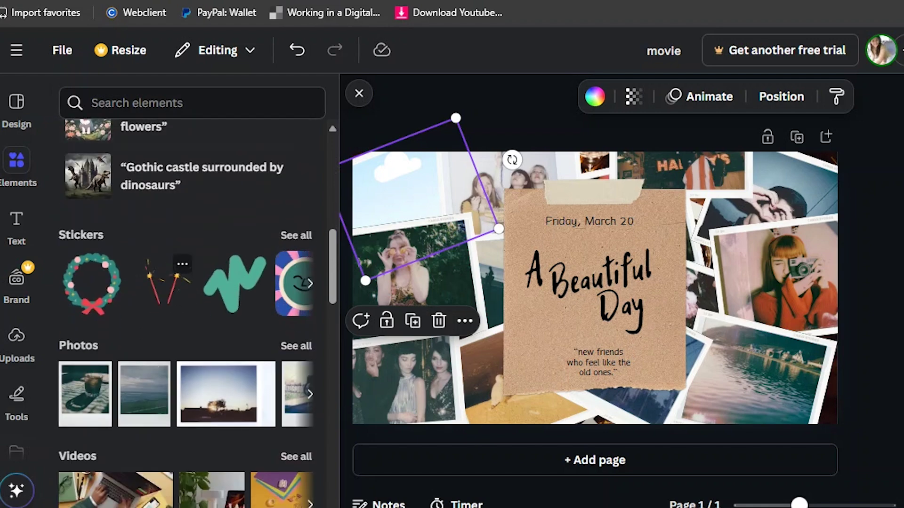
scroll(186, 282, "down", 10)
scroll(186, 283, "down", 5)
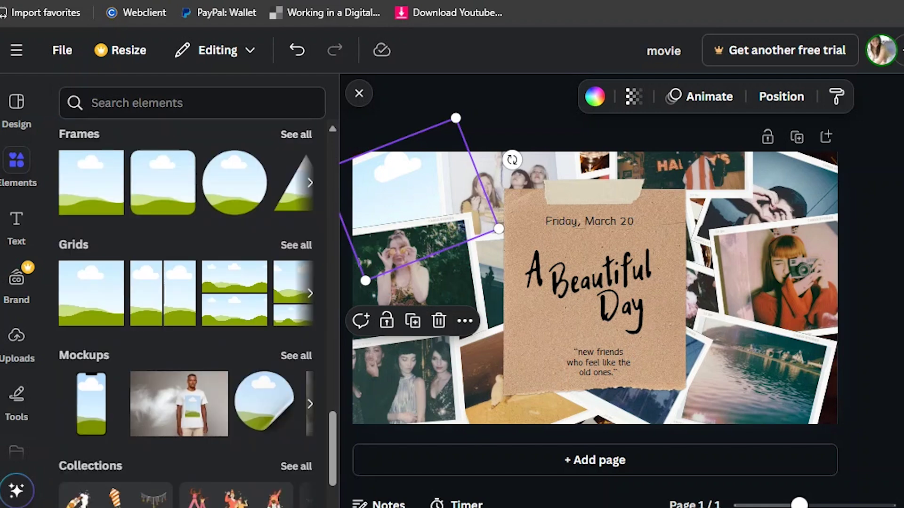
left_click(295, 134)
scroll(192, 329, "down", 4)
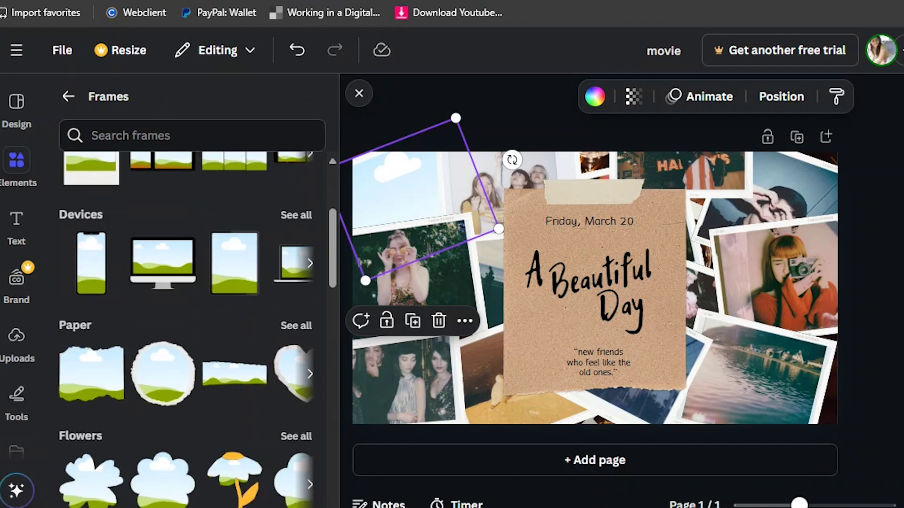
scroll(163, 311, "down", 1)
left_click(162, 310)
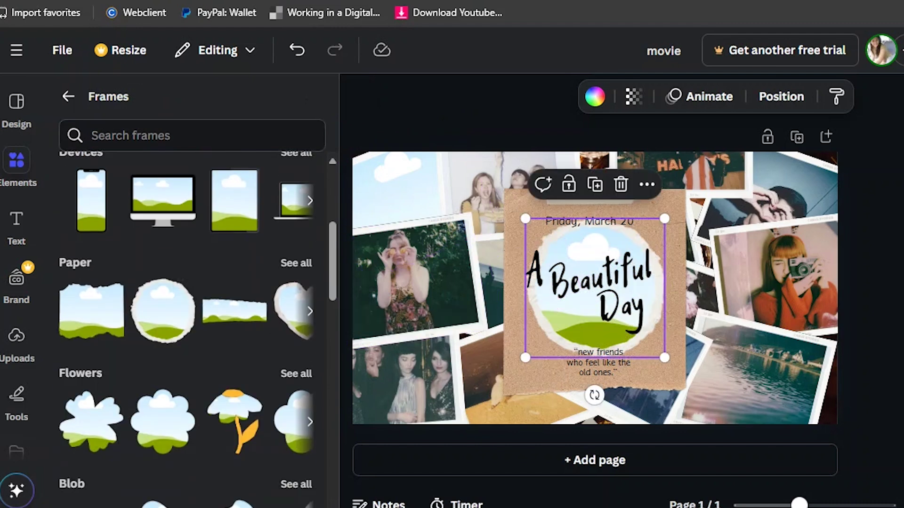
Add the daisy frame and the scalloped flower frame, moving the scalloped one onto the photos right of the paper note
left_click(162, 419)
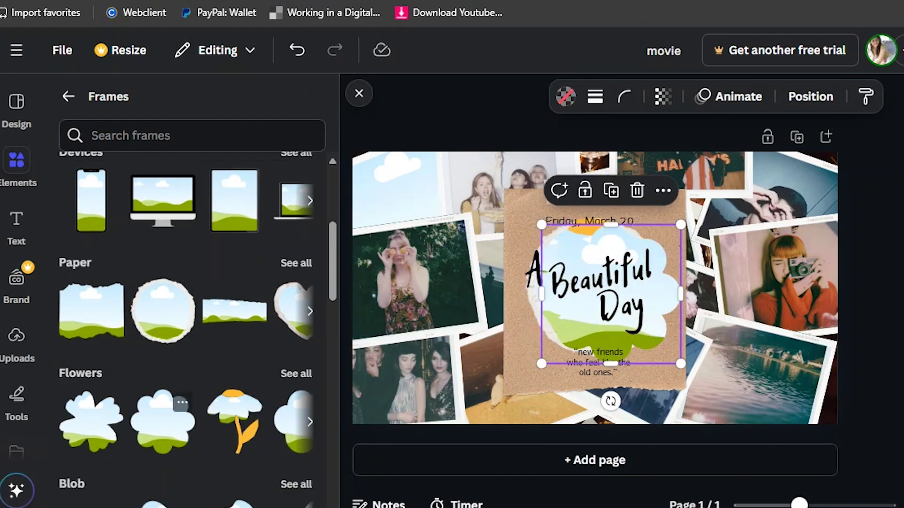
left_click_drag(610, 225, 700, 199)
left_click(598, 362)
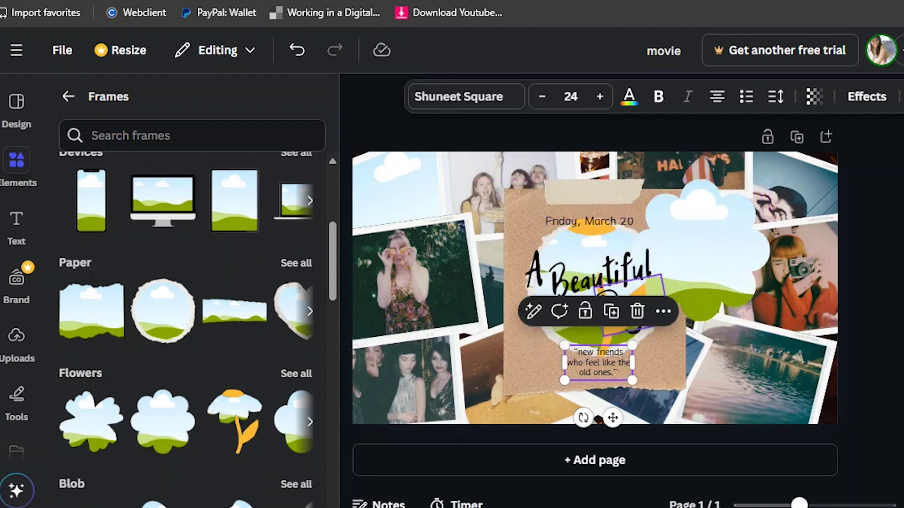
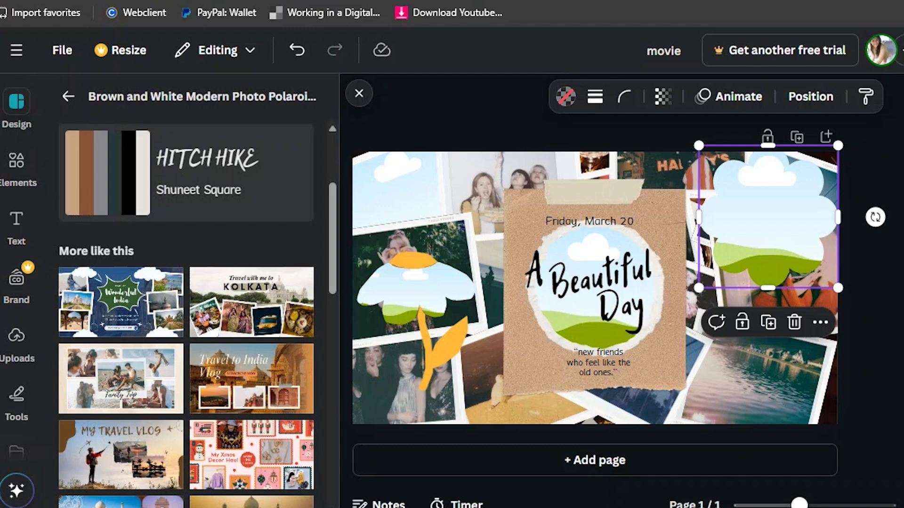
Rename the design as ASSETS
double_click(663, 50)
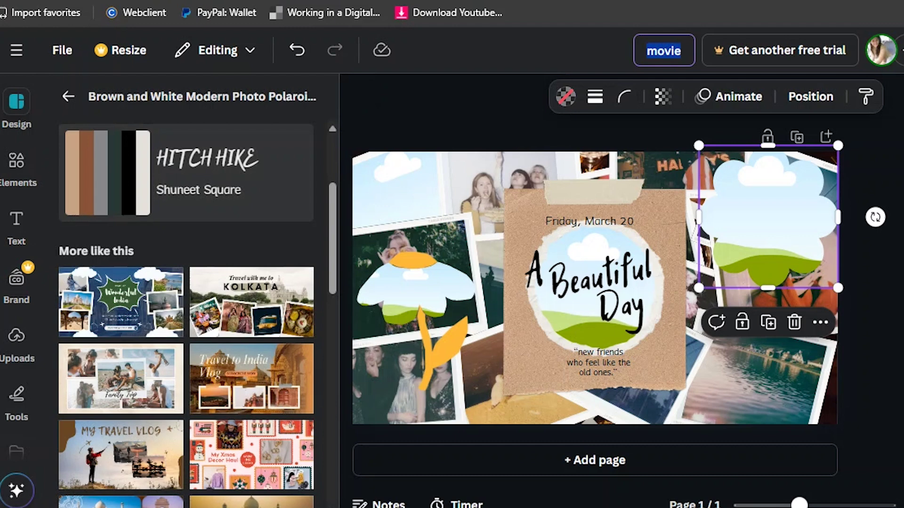
type("ASSETS")
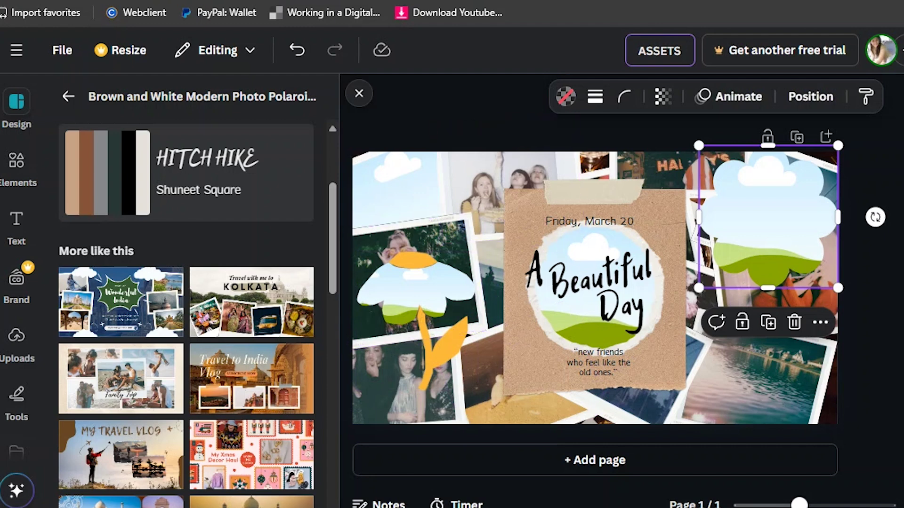
key("Escape")
left_click(659, 50)
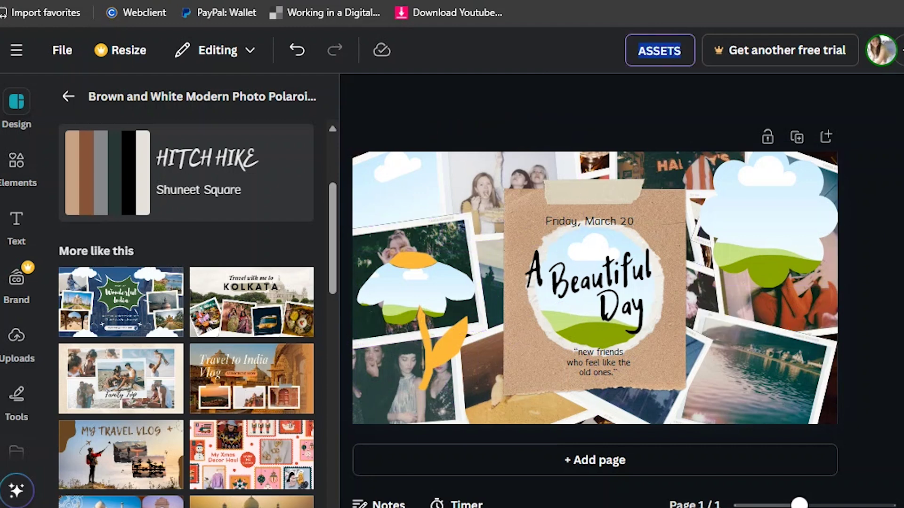
key("Return")
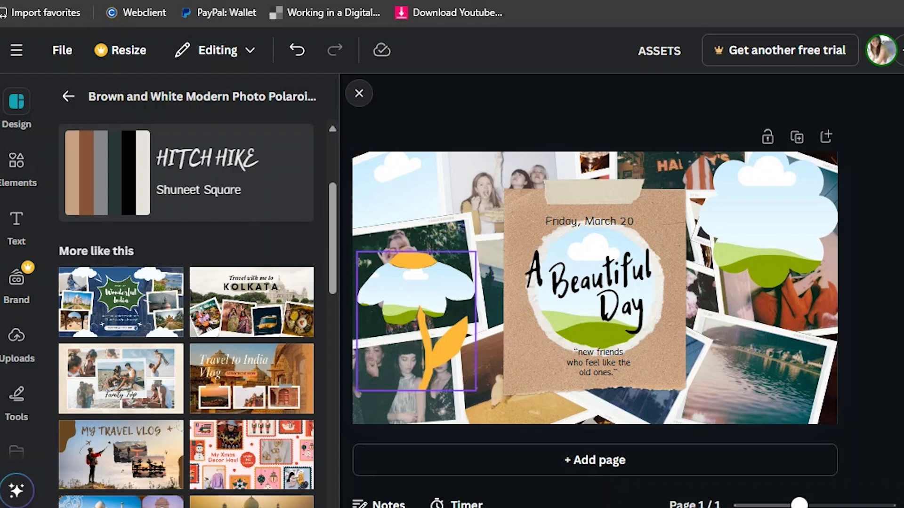
Shift the daisy frame slightly up and to the right, and return to the Collage template results
left_click(426, 301)
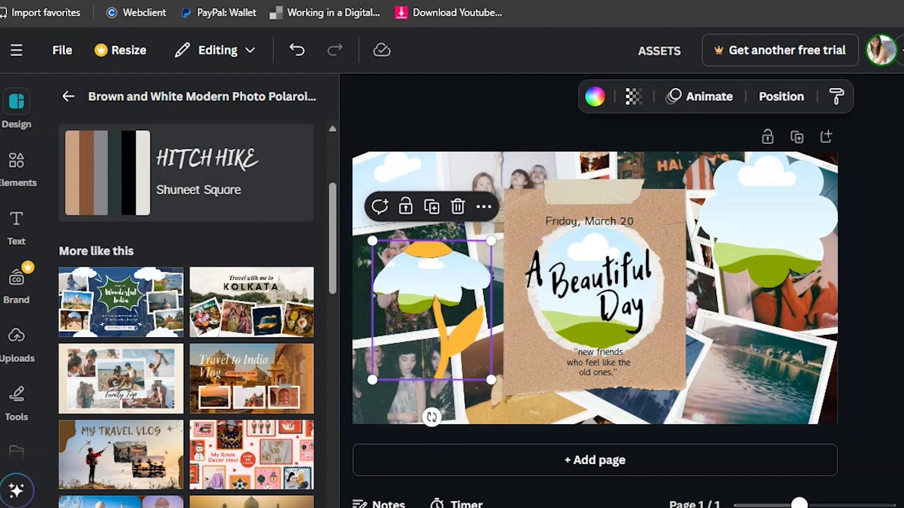
left_click(68, 96)
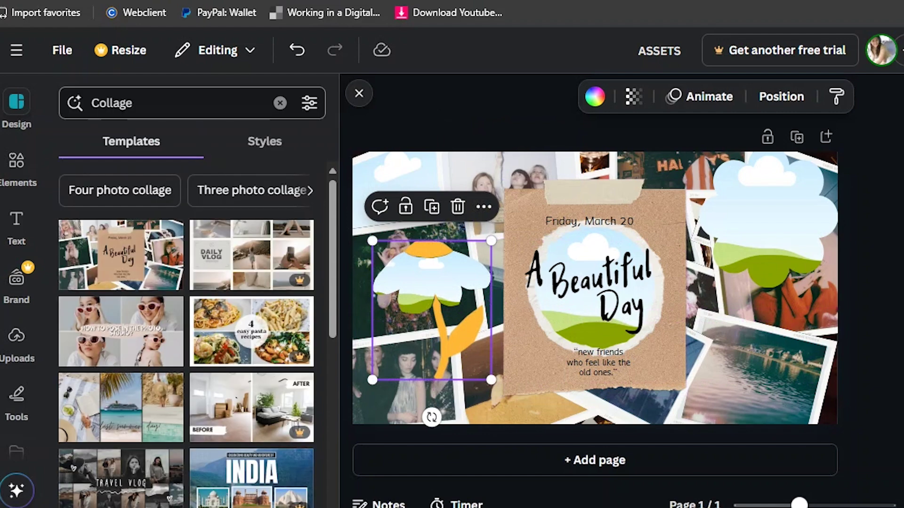
double_click(598, 278)
left_click_drag(598, 277, 574, 282)
key("Escape")
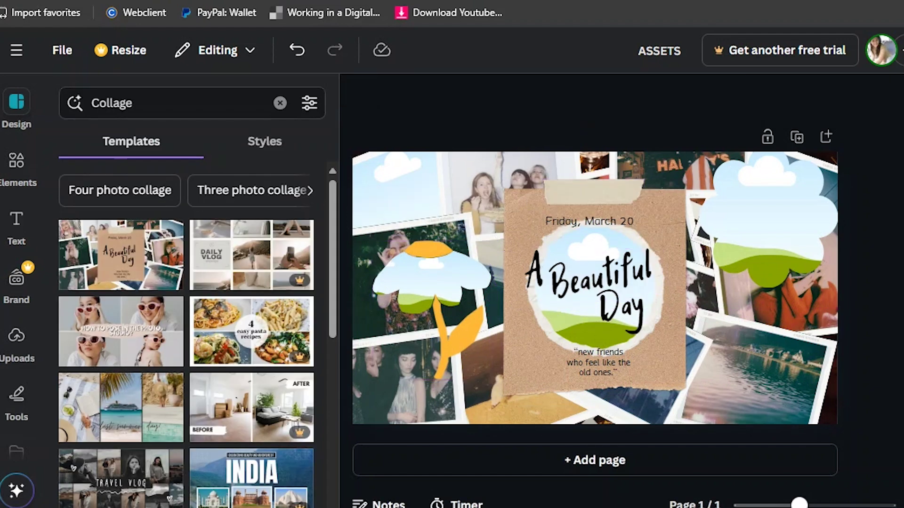
Set the title word "Beautiful" to font size 82.8 and colour it brown from the photo colors
double_click(603, 275)
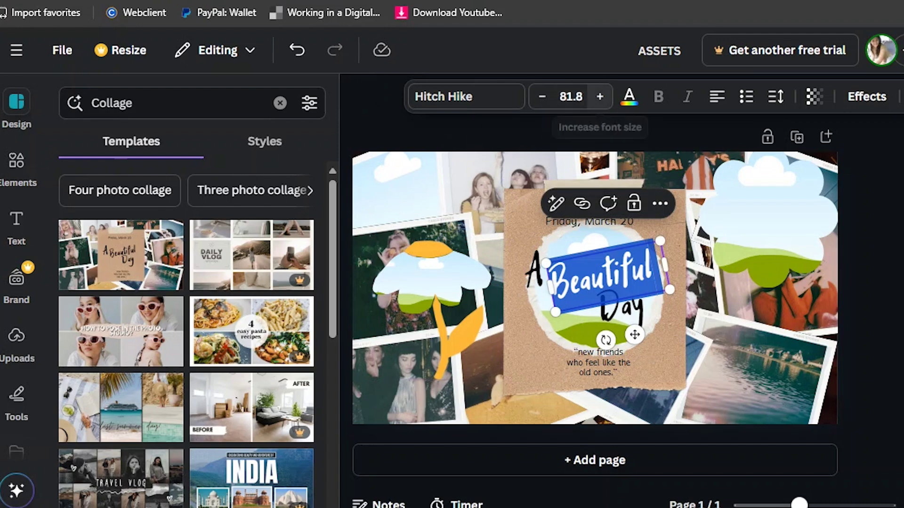
left_click(600, 96)
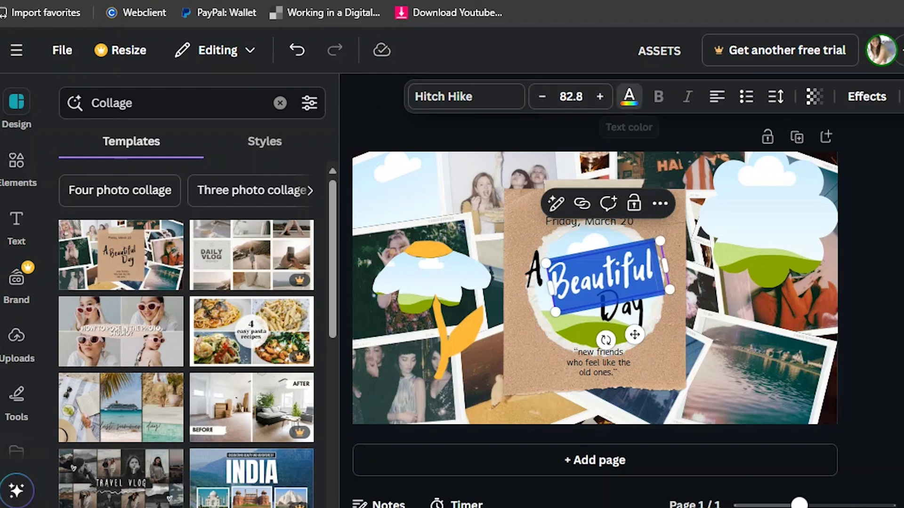
left_click(629, 96)
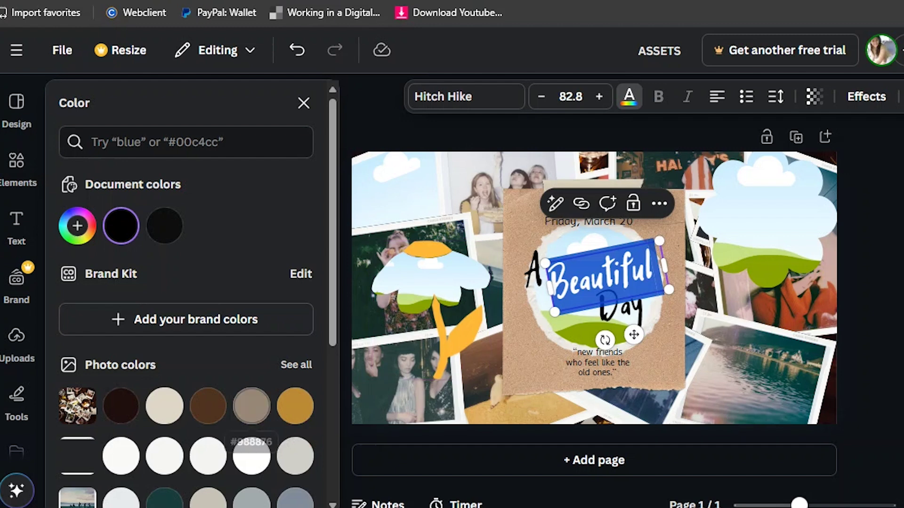
left_click(208, 406)
left_click(604, 277)
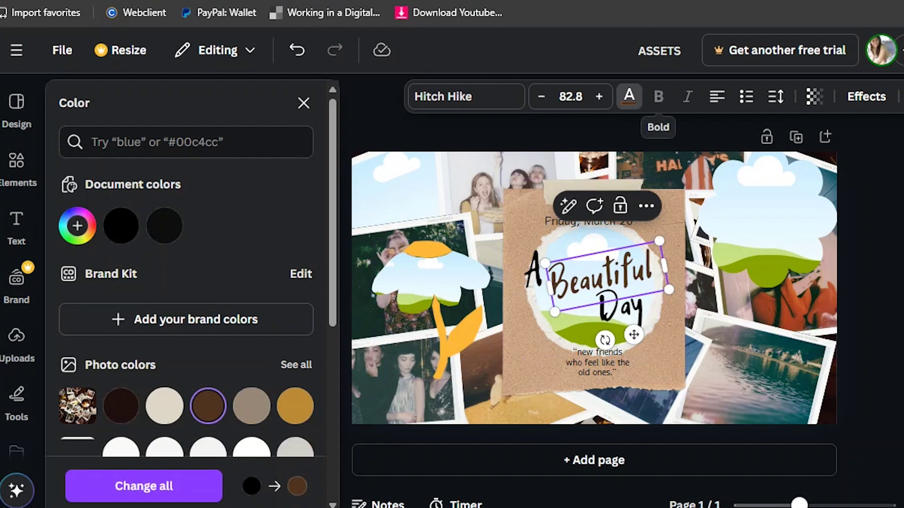
Format the word "Beautiful" as a numbered list and try its transparency setting
left_click(746, 96)
left_click(747, 96)
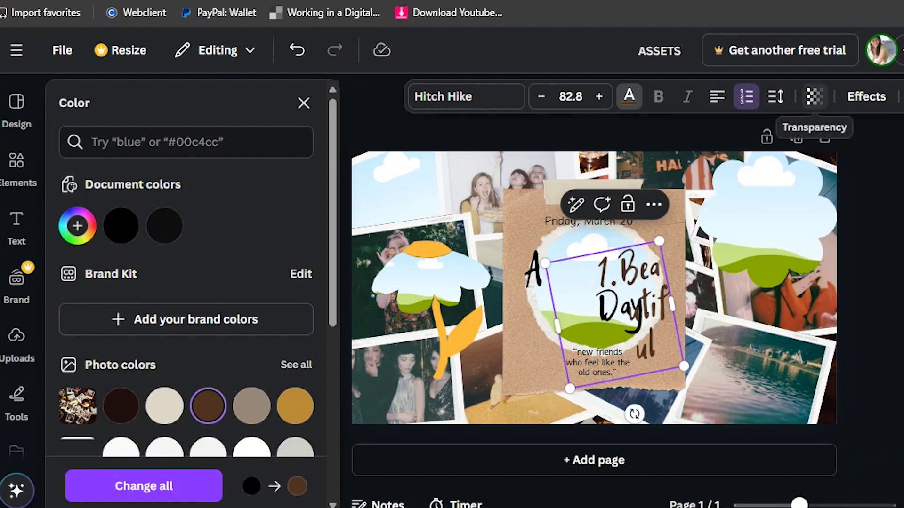
left_click(814, 96)
mouse_move(851, 163)
left_mouse_down()
mouse_move(765, 164)
mouse_move(860, 164)
left_mouse_up()
Try the Outline and Splice effects on the numbered "Beautiful" text and settle on Hollow
left_click(866, 96)
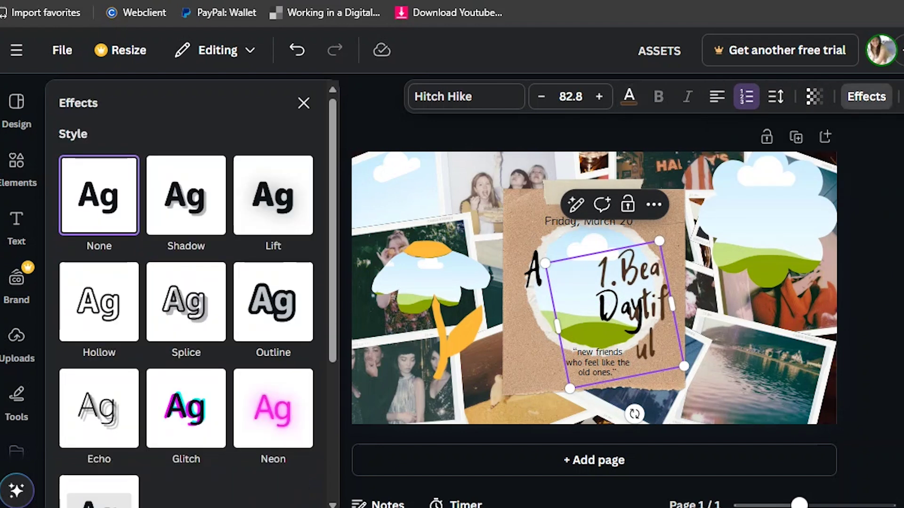
left_click(273, 302)
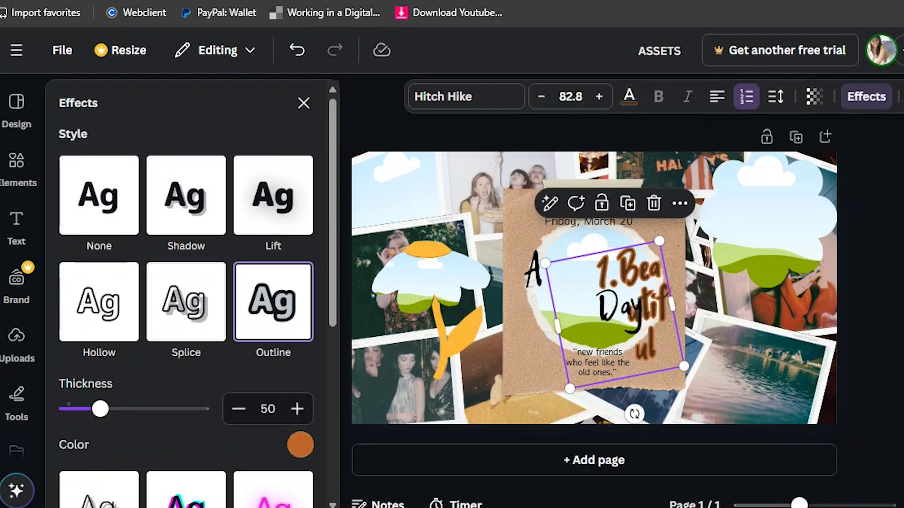
left_click(186, 302)
left_click(99, 302)
Try the Burst, Block, Merge, Typewriter and Ascend animations on the "Beautiful" text, ending with Shift
scroll(186, 301, "down", 5)
scroll(185, 301, "up", 5)
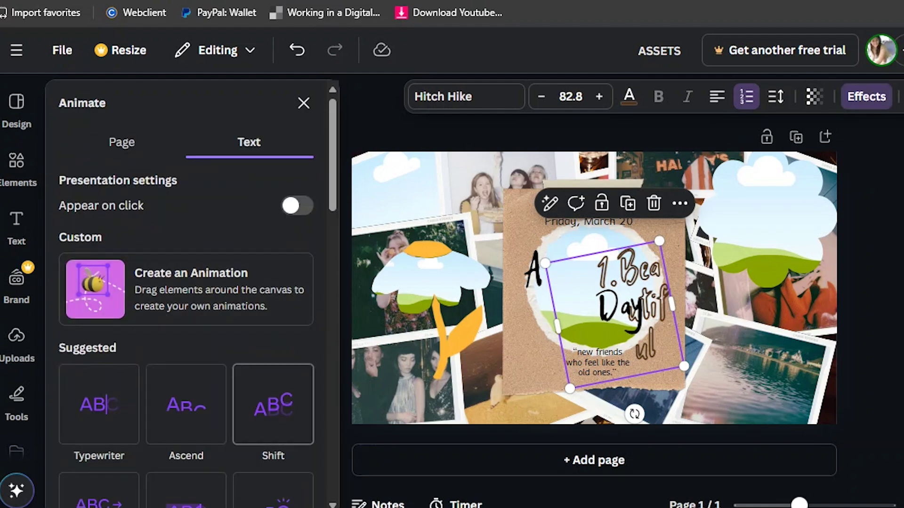
scroll(186, 376, "down", 5)
left_click(273, 268)
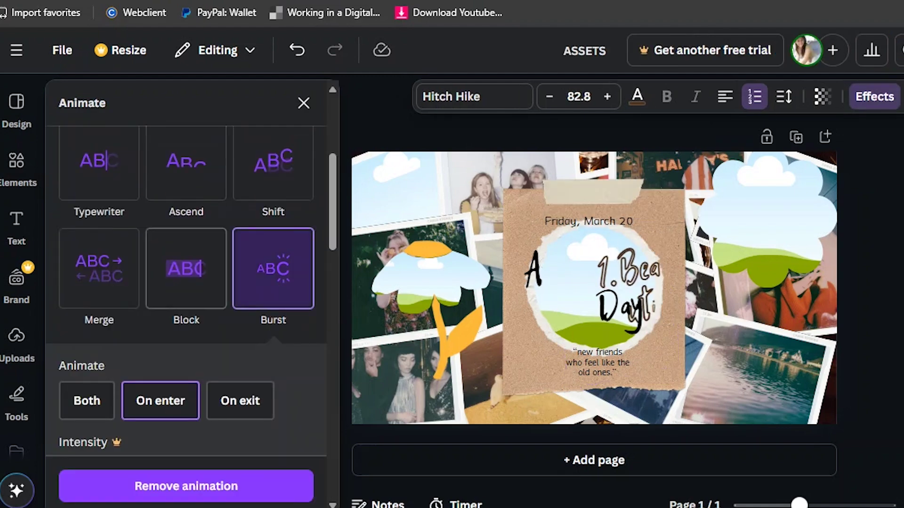
left_click(186, 268)
left_click(98, 242)
left_click(99, 151)
left_click(186, 151)
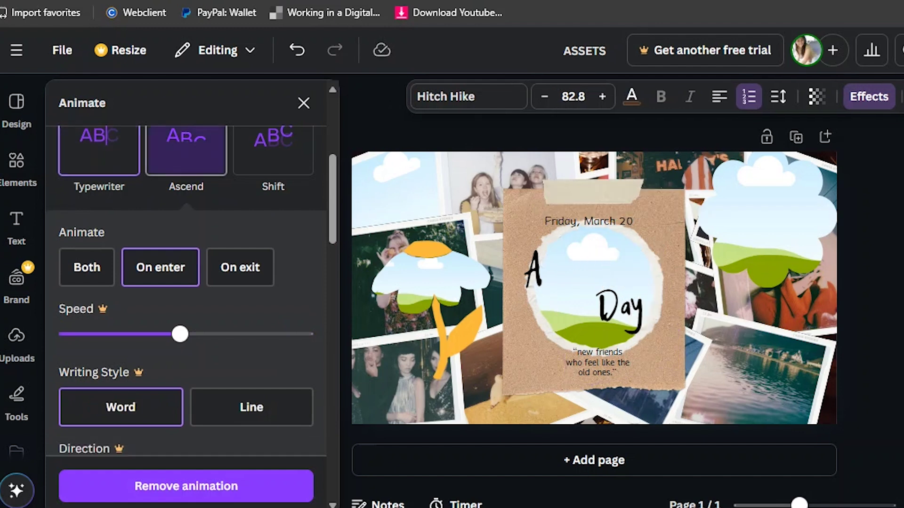
left_click(273, 151)
Try bringing the "Beautiful" text to the front and moving it backward, and finally send it to the back
left_click(901, 96)
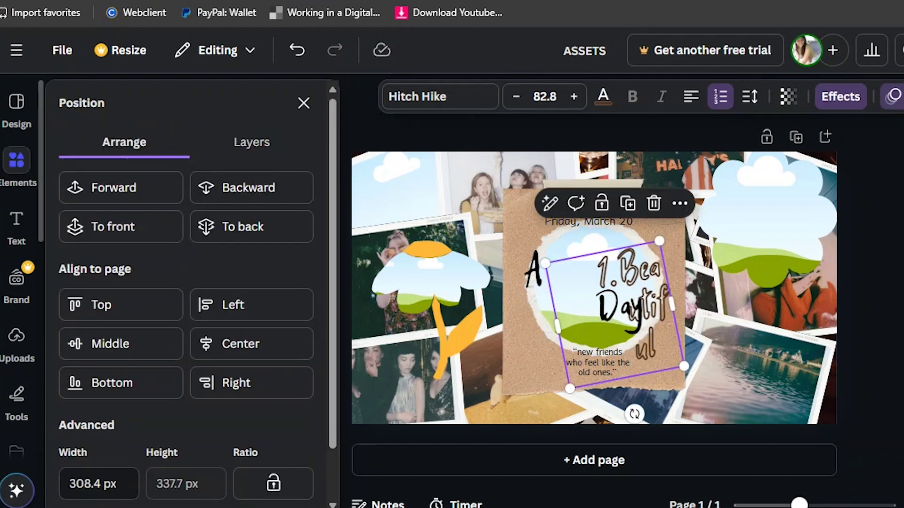
left_click(113, 227)
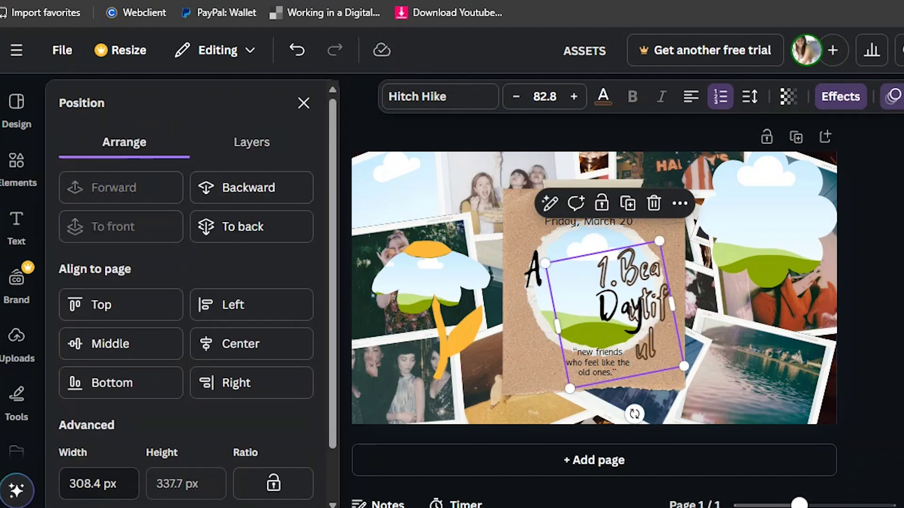
left_click(248, 187)
left_click(243, 227)
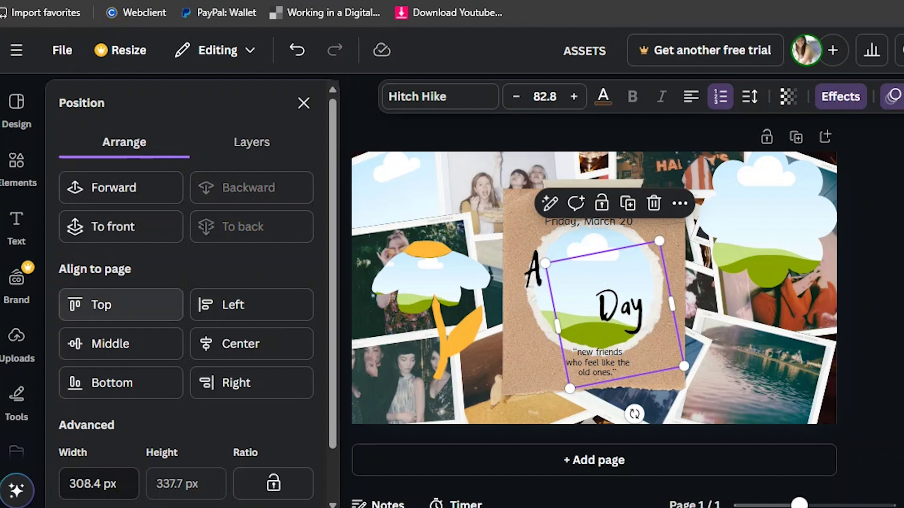
Try the page alignments on the "Beautiful" text, leave it aligned bottom and left, and close the position settings
left_click(101, 304)
left_click(110, 343)
left_click(112, 383)
left_click(235, 382)
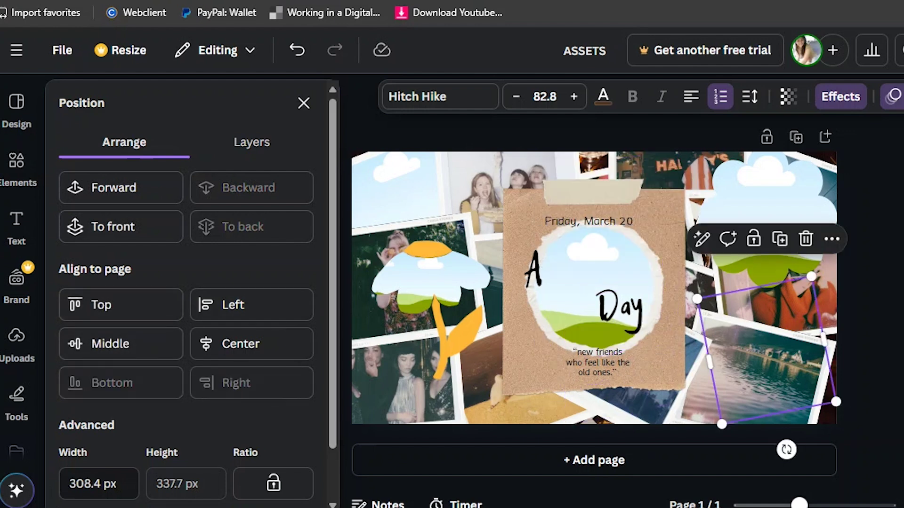
left_click(240, 343)
left_click(251, 305)
scroll(252, 304, "down", 1)
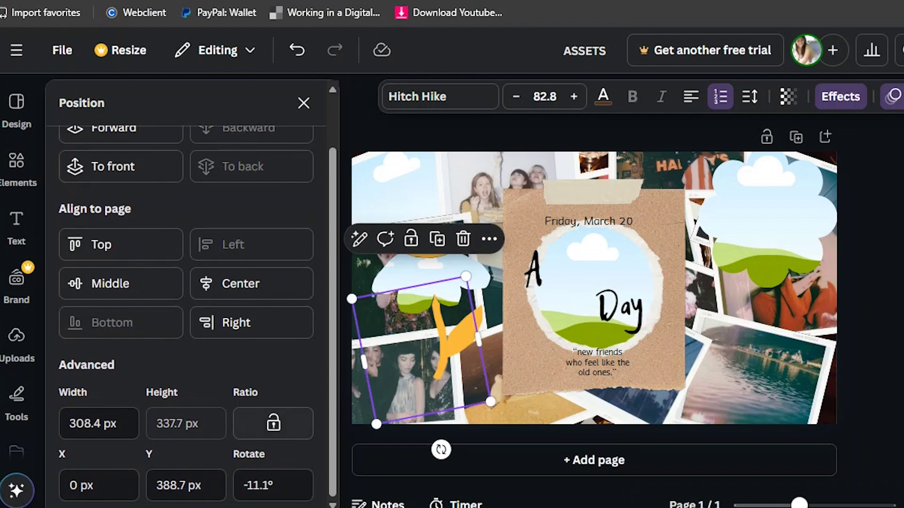
scroll(251, 283, "up", 1)
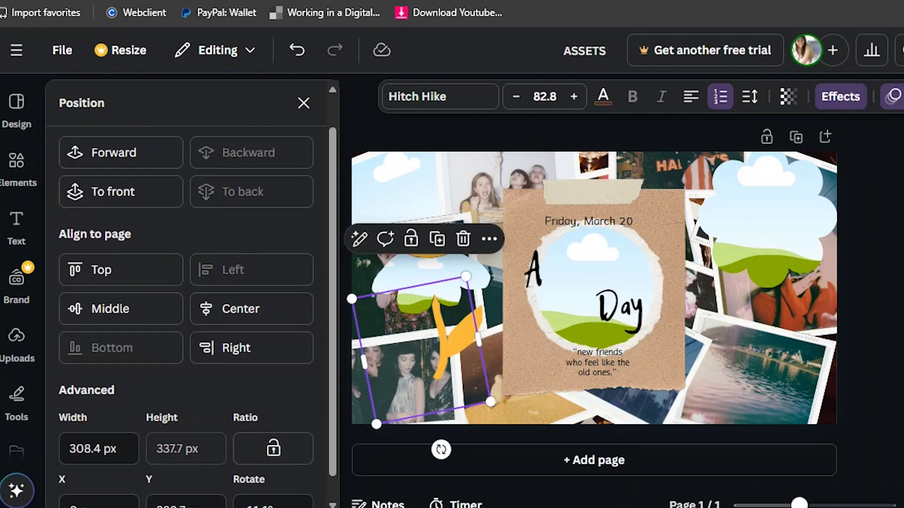
scroll(251, 284, "up", 1)
left_click(303, 102)
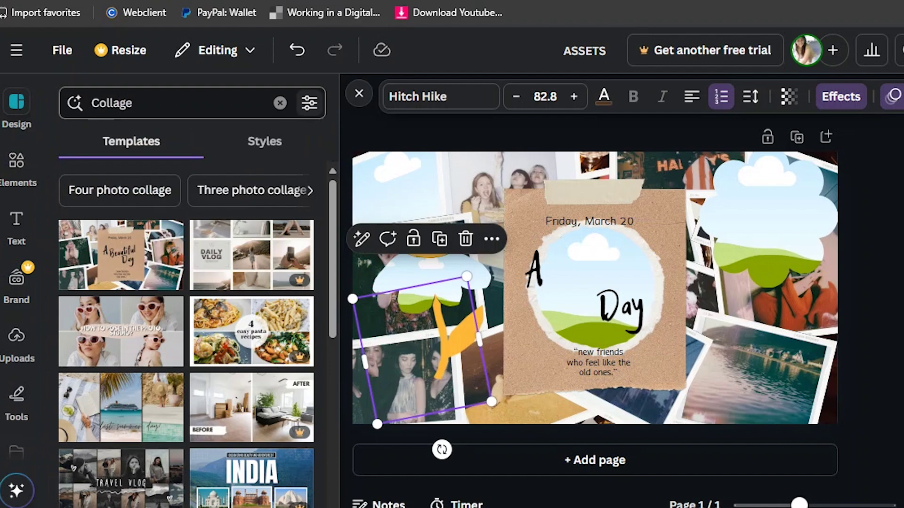
Clear the Collage template search and switch to Fine Screen Recorder
left_click(279, 103)
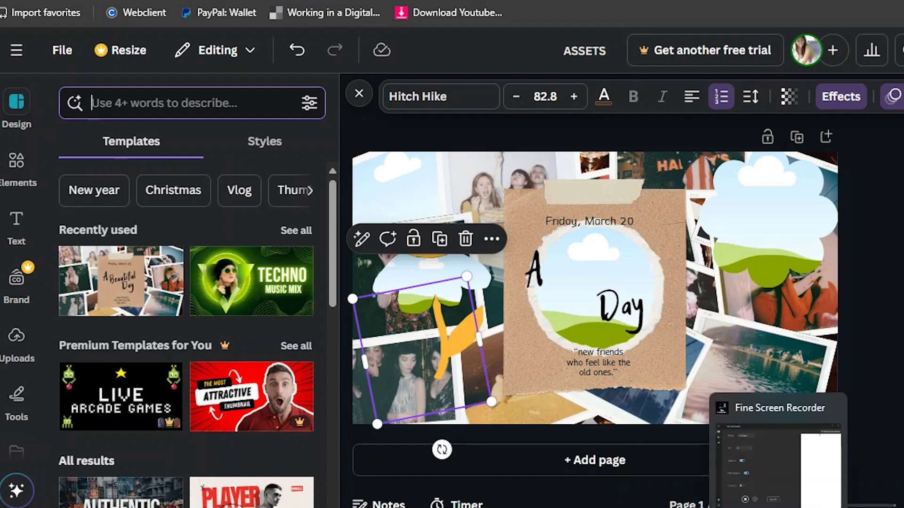
key("alt+Tab")
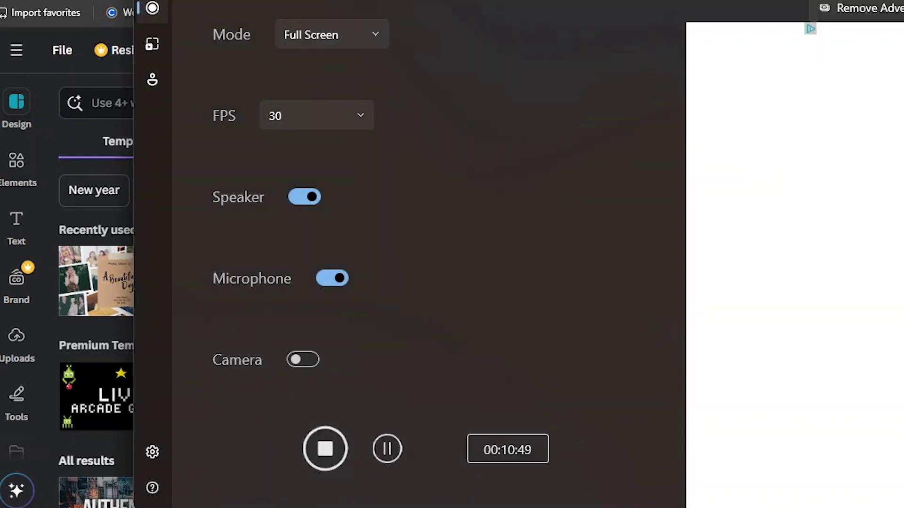